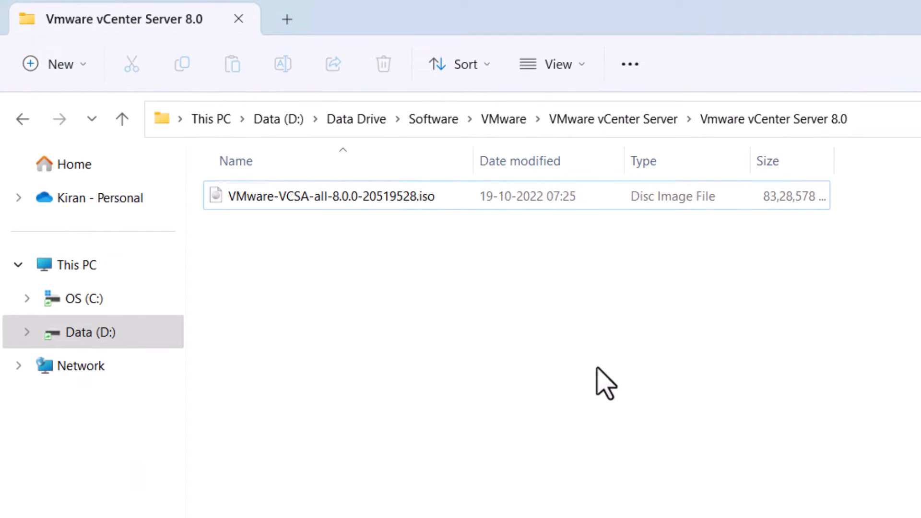
pyautogui.click(412, 202)
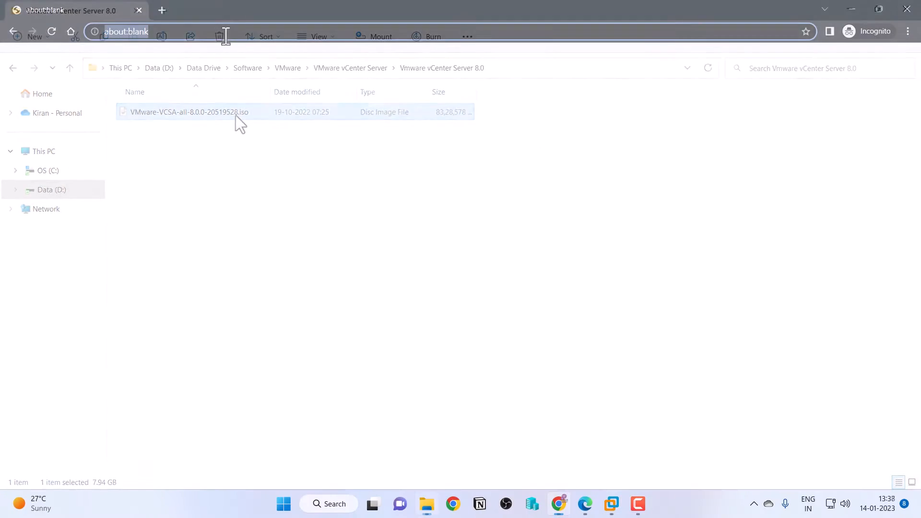
pyautogui.write('https://customerconnect.vmware.com/')
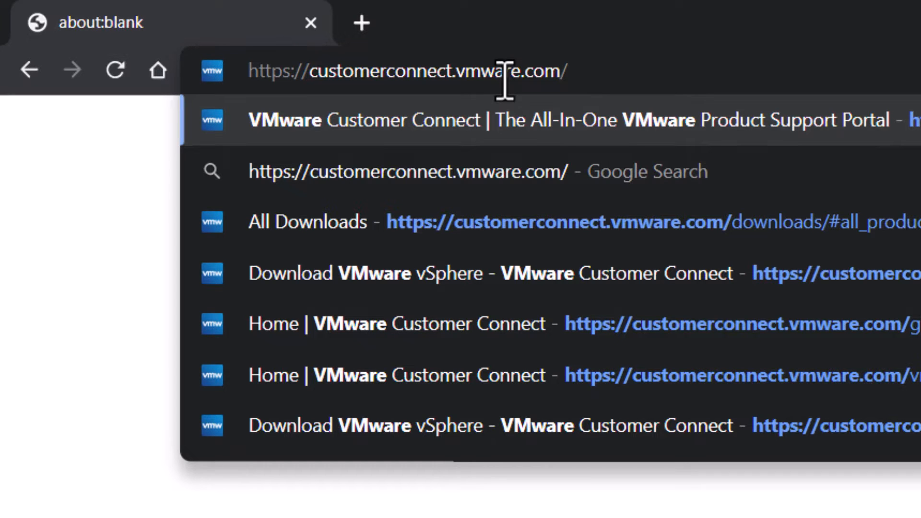
pyautogui.press('Return')
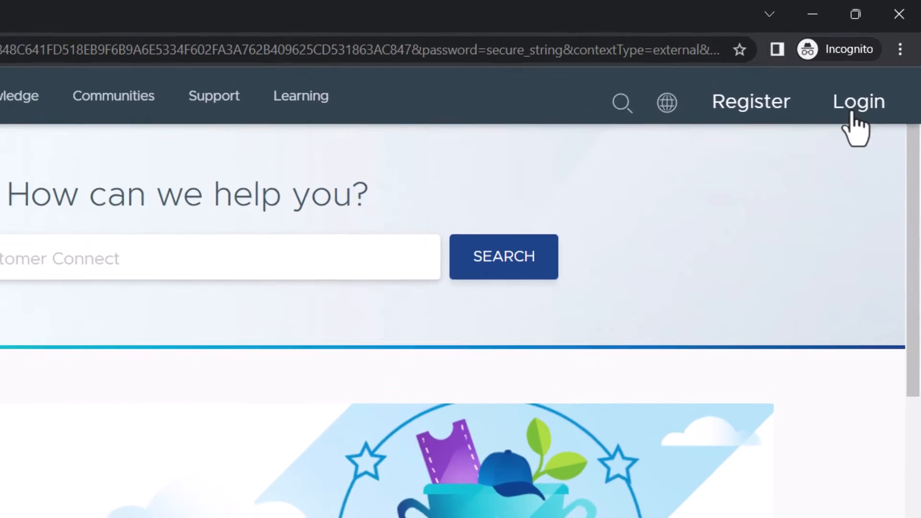
# - Sign in to VMware Customer Connect with the account's e-mail address and password
pyautogui.click(879, 72)
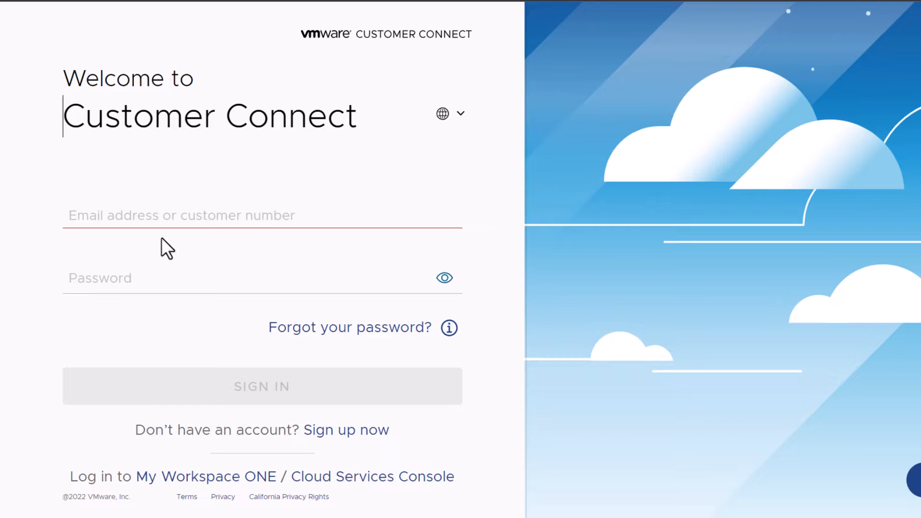
pyautogui.click(165, 221)
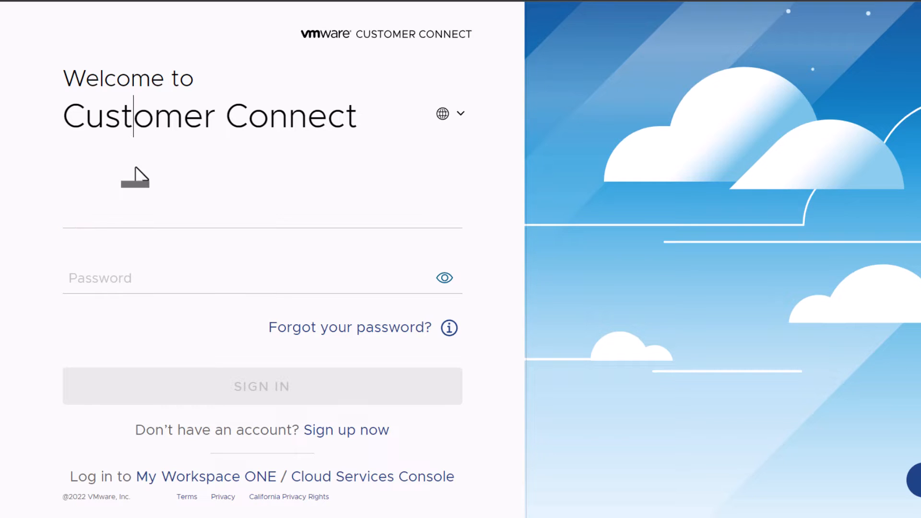
pyautogui.click(147, 293)
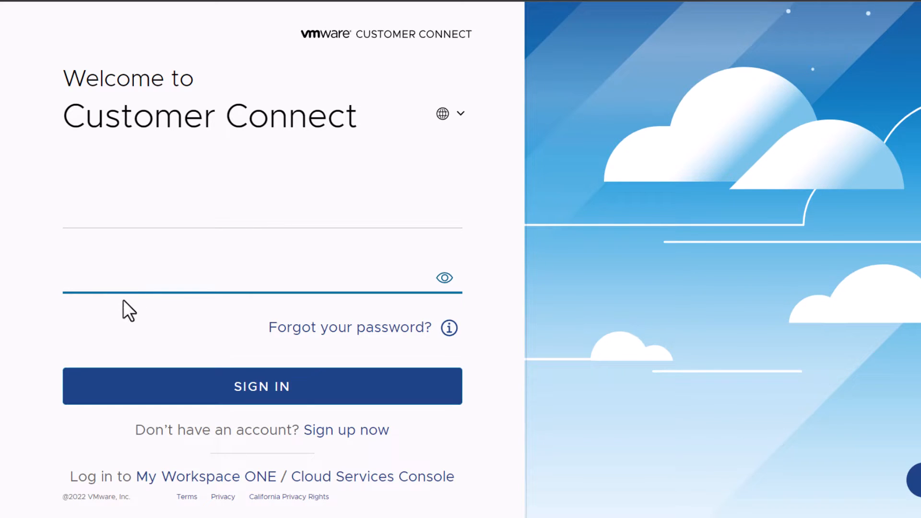
pyautogui.hotkey('ctrl', 'v')
pyautogui.click(288, 397)
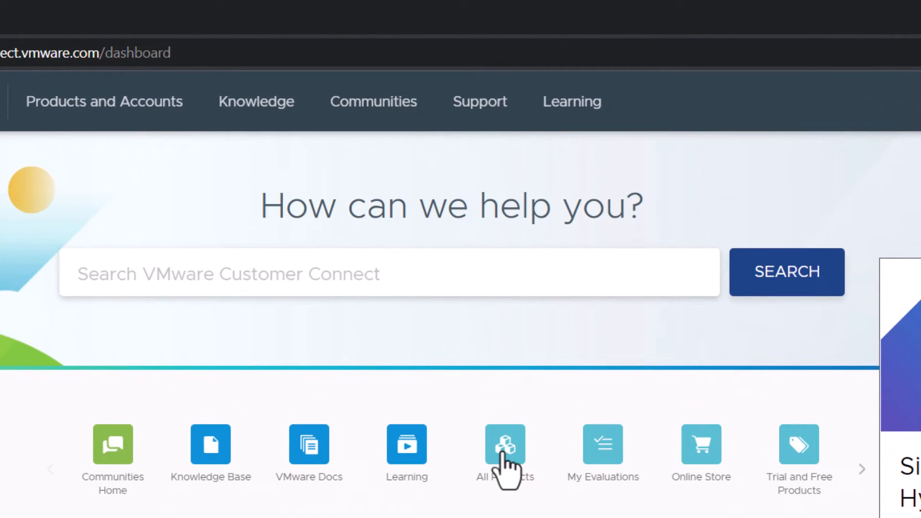
# - Open the VMware vSphere download components from the list of all products
pyautogui.click(480, 468)
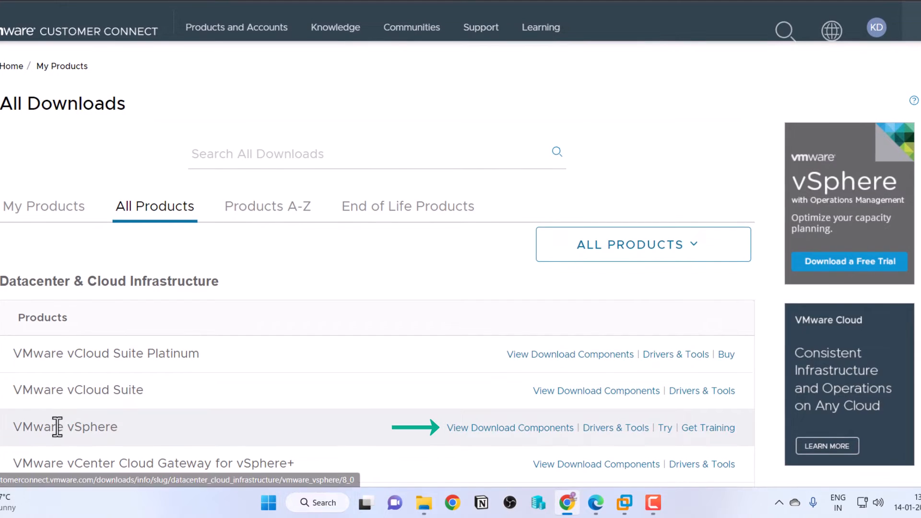
pyautogui.click(536, 430)
# - Examine the vSphere 8.0 editions from Essentials to Enterprise Plus and their VMware vCenter Server 8.0.0a entries
pyautogui.doubleClick(96, 290)
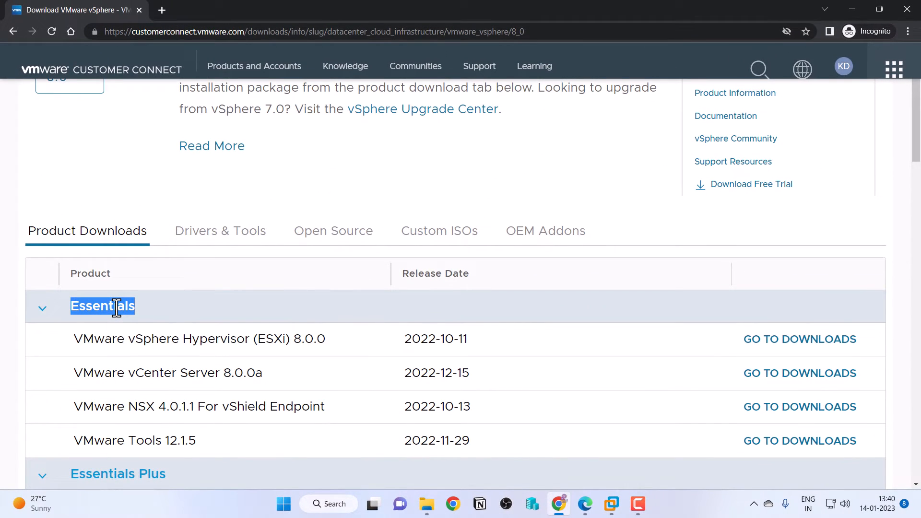
pyautogui.scroll(-2, 116, 307)
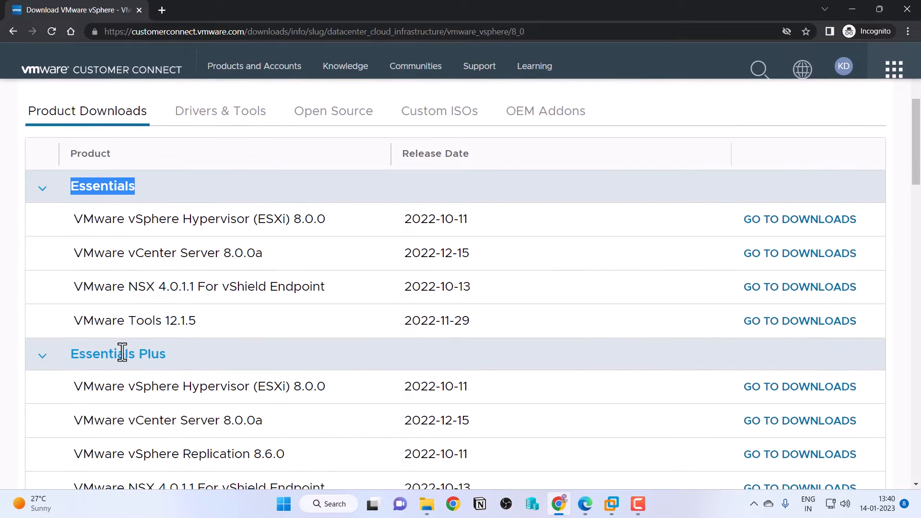
pyautogui.tripleClick(120, 354)
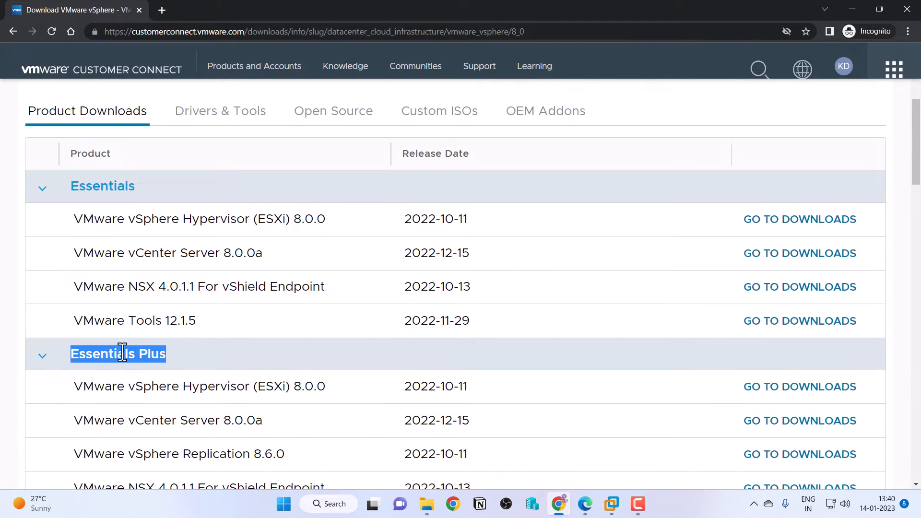
pyautogui.scroll(-4, 121, 352)
pyautogui.doubleClick(115, 374)
pyautogui.scroll(-5, 116, 374)
pyautogui.doubleClick(115, 370)
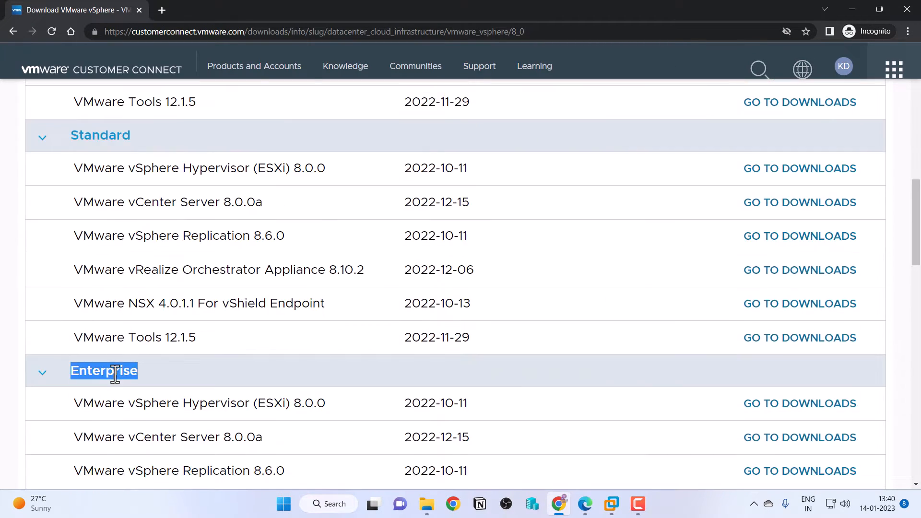
pyautogui.scroll(-5, 115, 375)
pyautogui.tripleClick(115, 371)
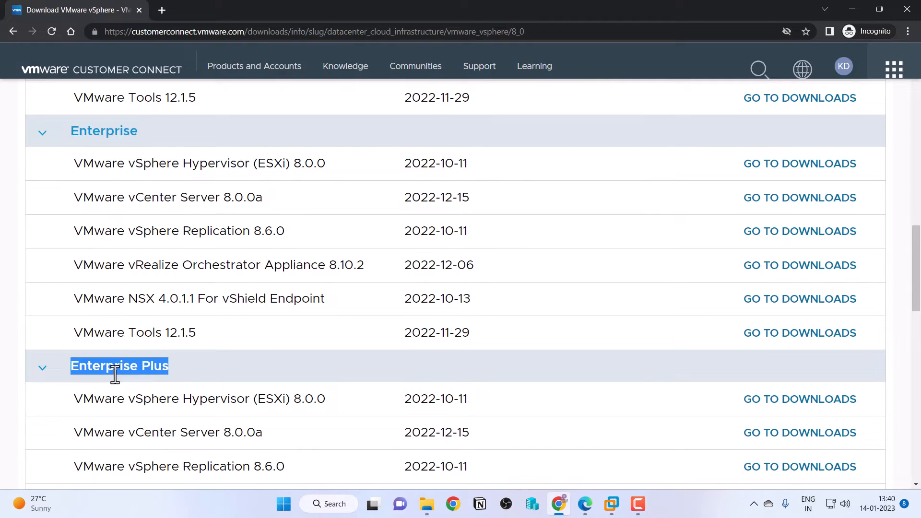
pyautogui.moveTo(73, 432); pyautogui.dragTo(259, 436)
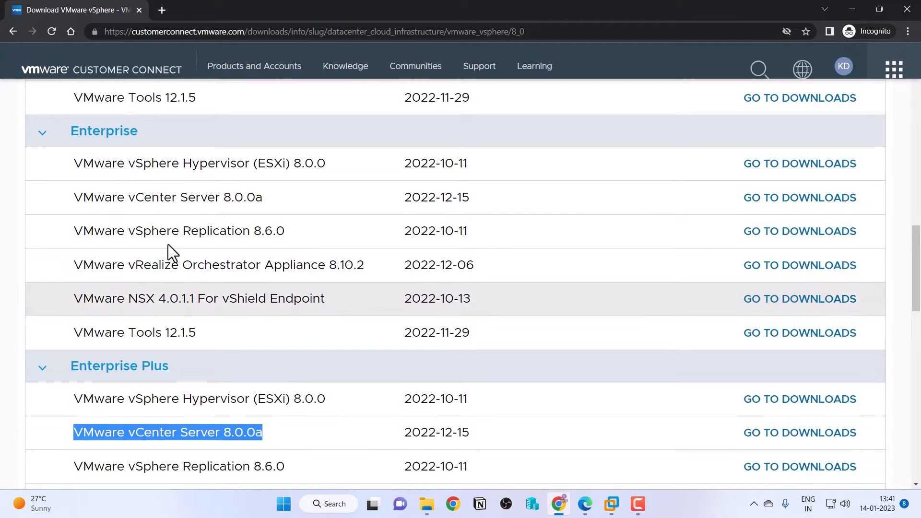
pyautogui.tripleClick(181, 201)
pyautogui.scroll(6, 181, 202)
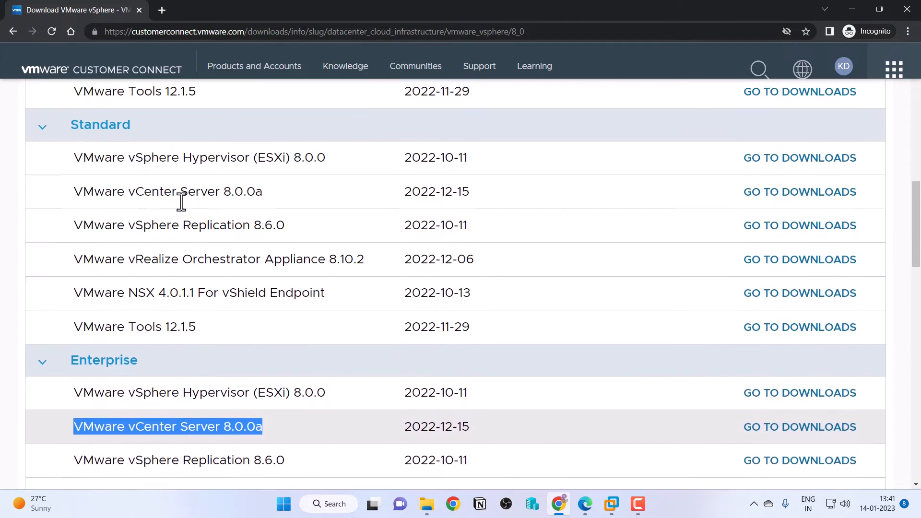
pyautogui.tripleClick(204, 261)
pyautogui.scroll(1, 196, 259)
pyautogui.scroll(3, 197, 257)
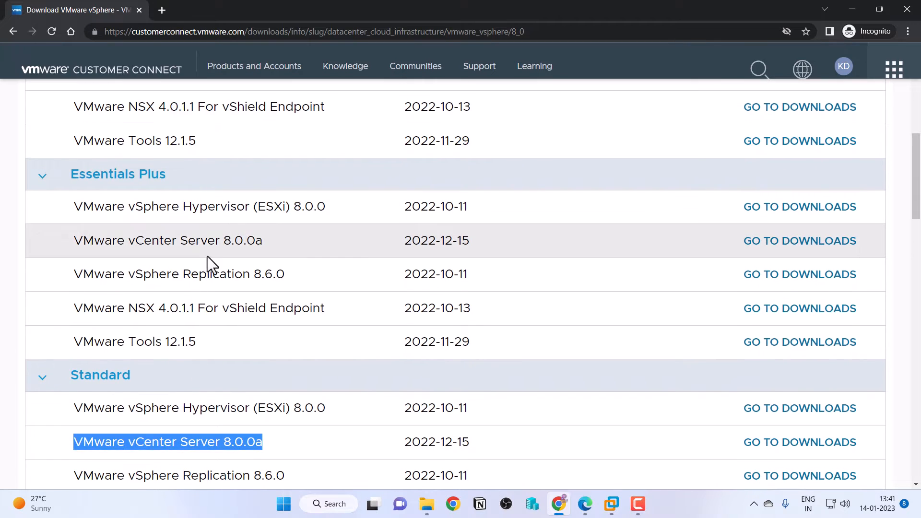
pyautogui.click(222, 244)
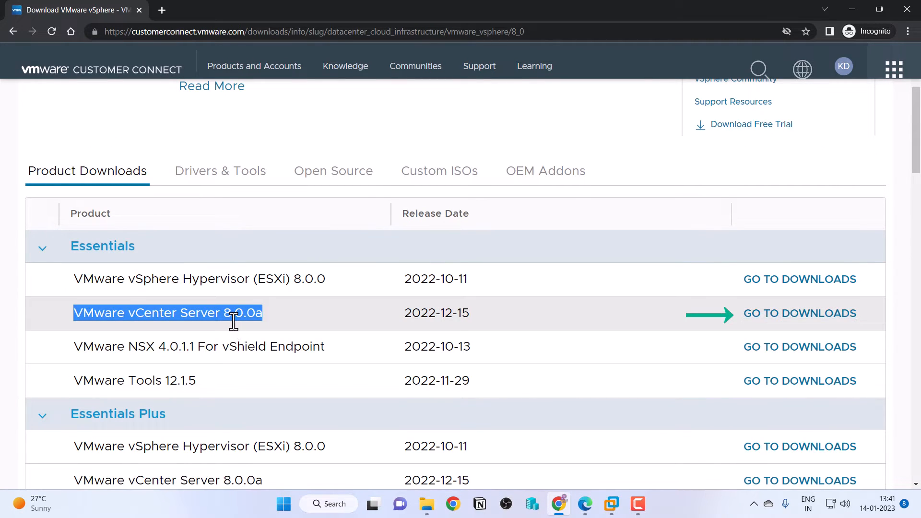
pyautogui.doubleClick(113, 246)
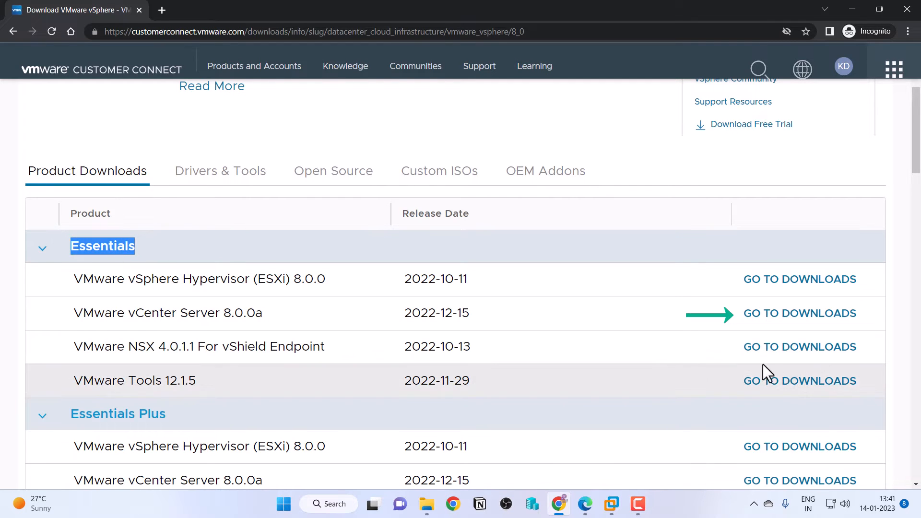
# - Open the Essentials edition's vCenter Server 8.0.0a downloads and proceed through the trial download to the vSphere 8 evaluation registration form
pyautogui.click(815, 316)
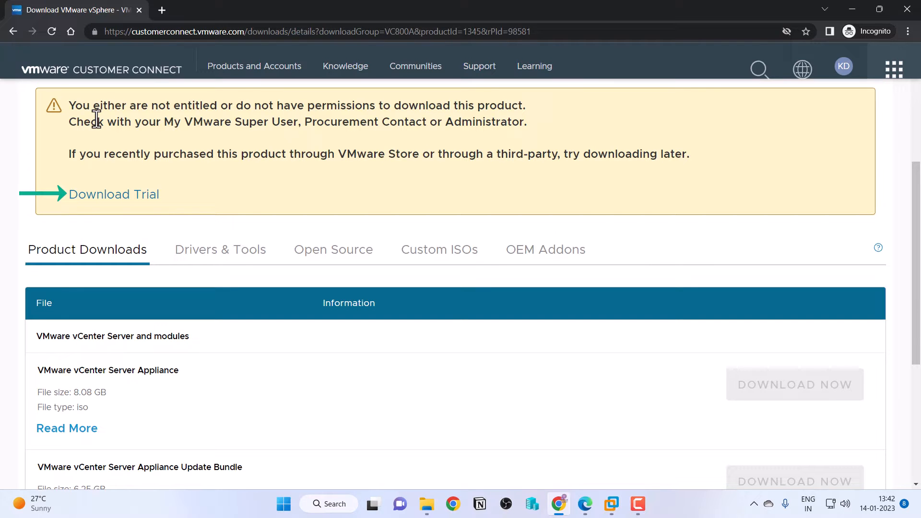
pyautogui.click(134, 194)
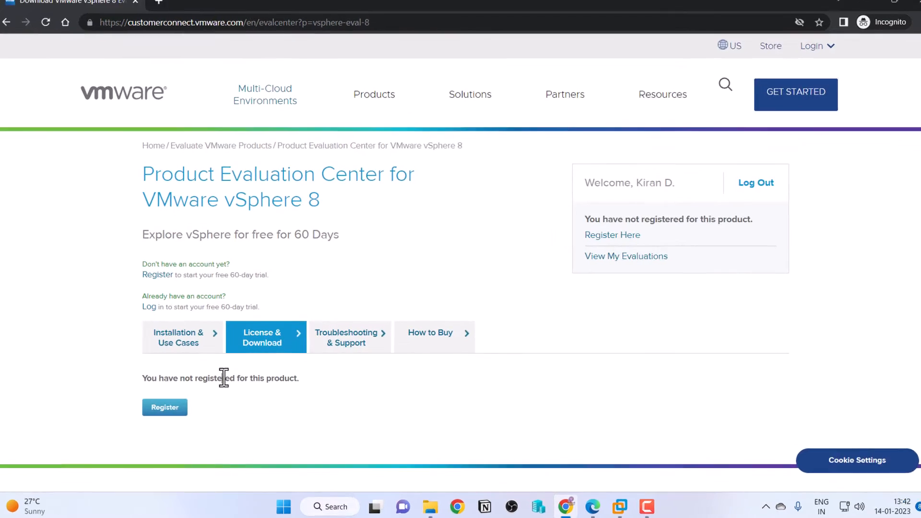
pyautogui.tripleClick(217, 379)
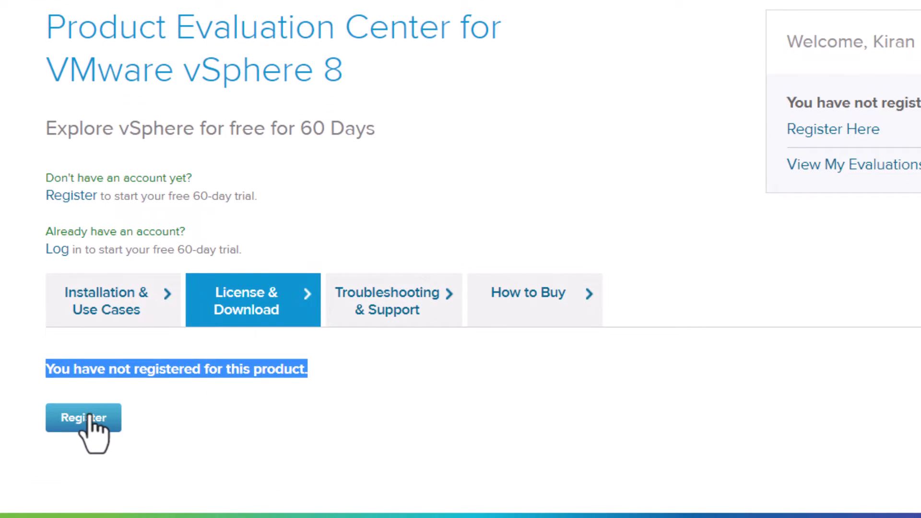
pyautogui.click(89, 418)
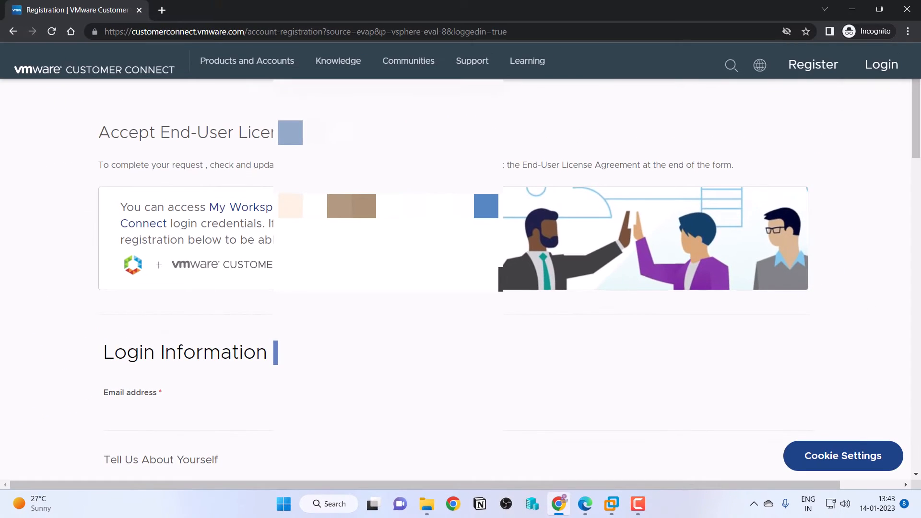
# - Agree to the VMware General Terms, enter the captcha code and start the vSphere 8 free trial
pyautogui.scroll(-10, 460, 278)
pyautogui.scroll(-10, 267, 365)
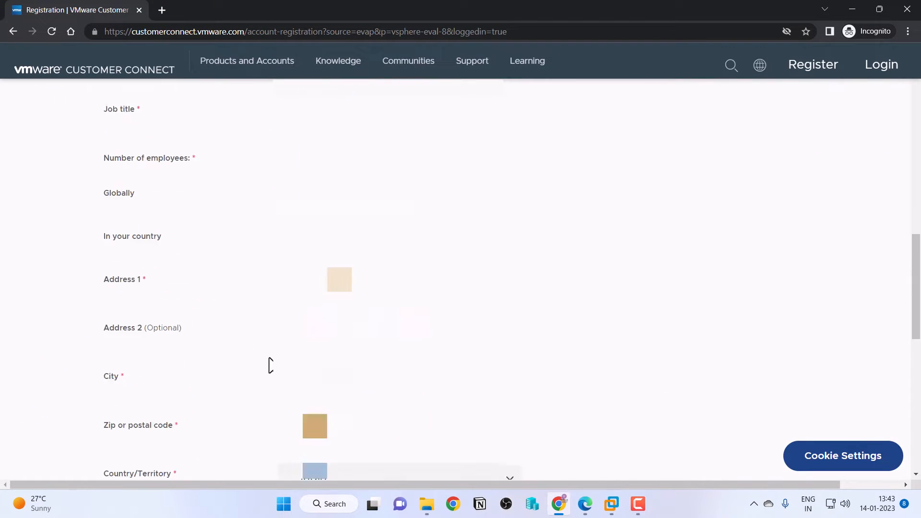
pyautogui.click(111, 399)
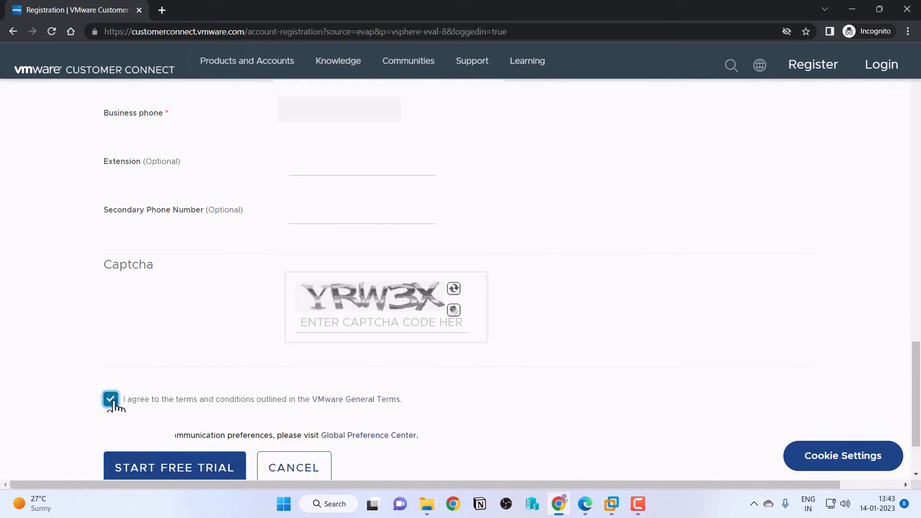
pyautogui.click(354, 326)
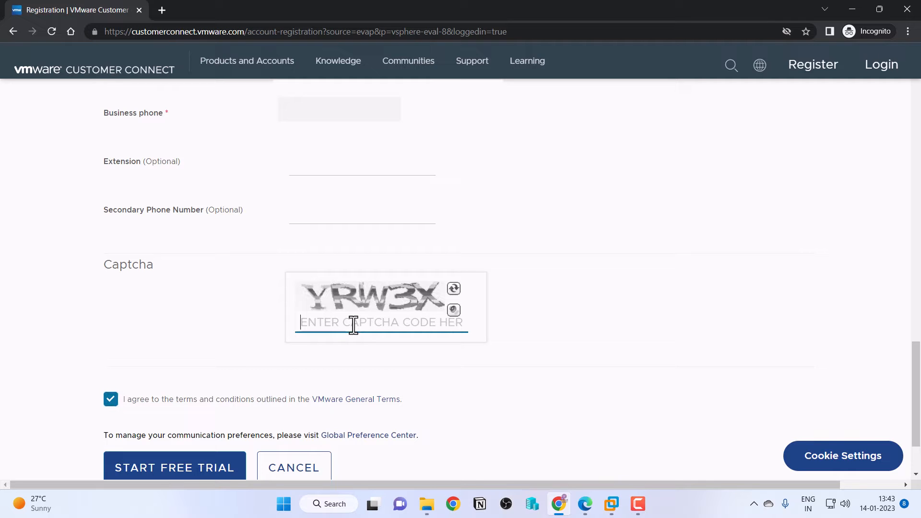
pyautogui.write('YRW3X')
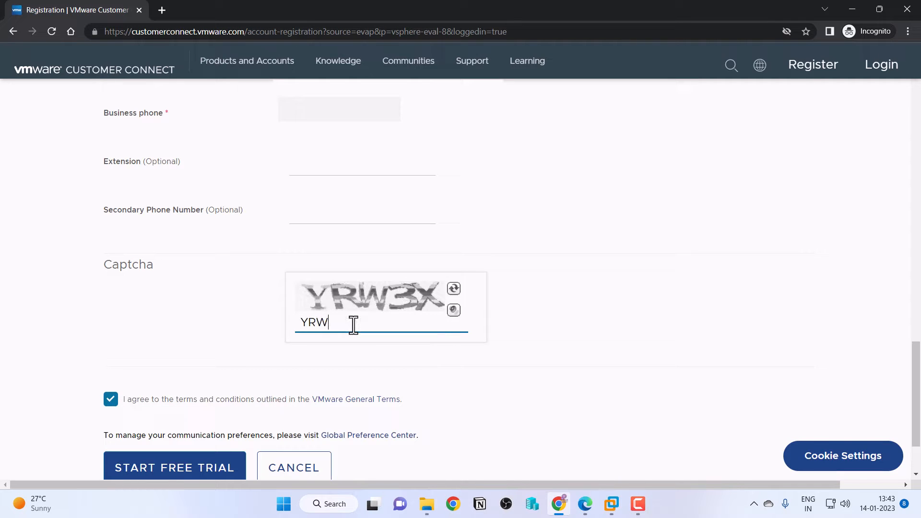
pyautogui.scroll(-1, 176, 427)
pyautogui.click(177, 426)
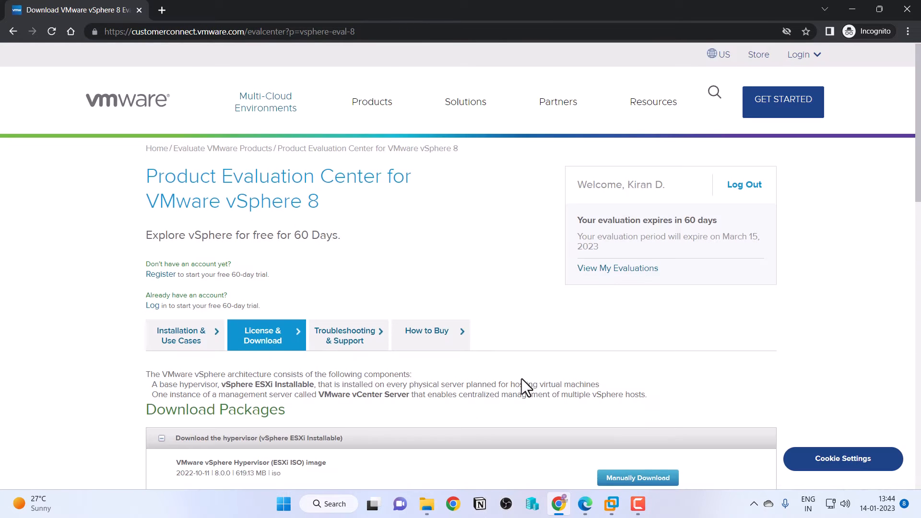
# - Try a manual download of the VMware vCenter Server Appliance 8.0.0a ISO from the vCenter Server packages
pyautogui.scroll(-4, 522, 378)
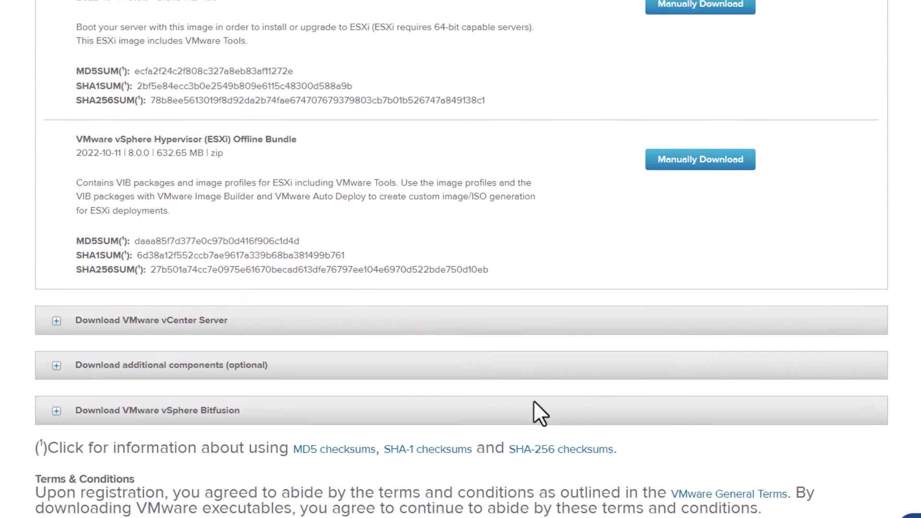
pyautogui.scroll(-1, 533, 400)
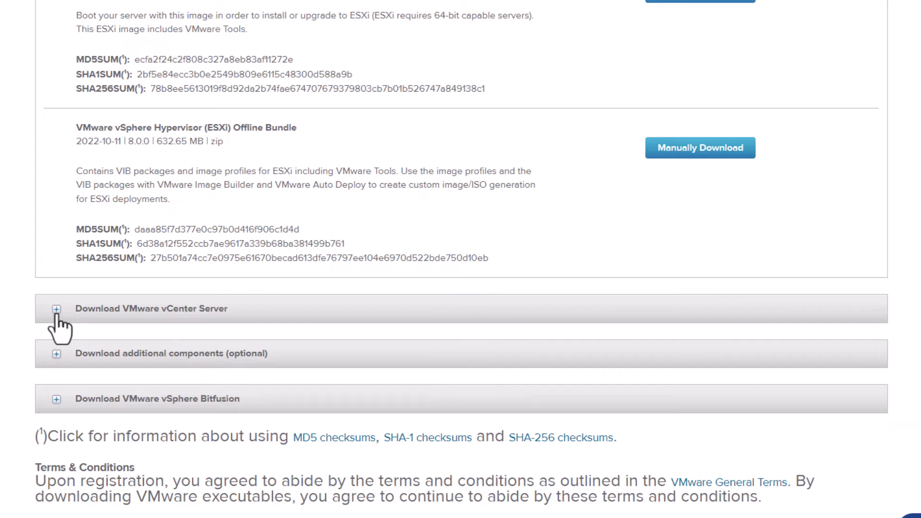
pyautogui.click(56, 309)
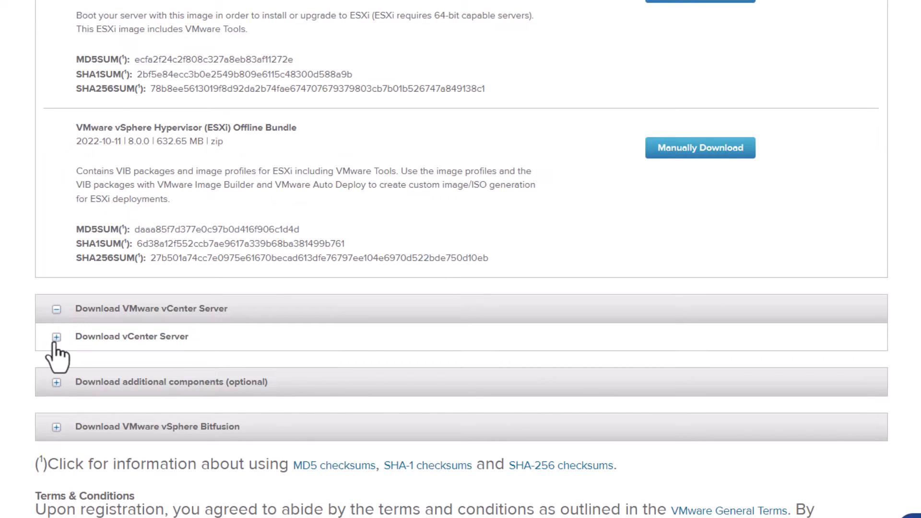
pyautogui.click(55, 341)
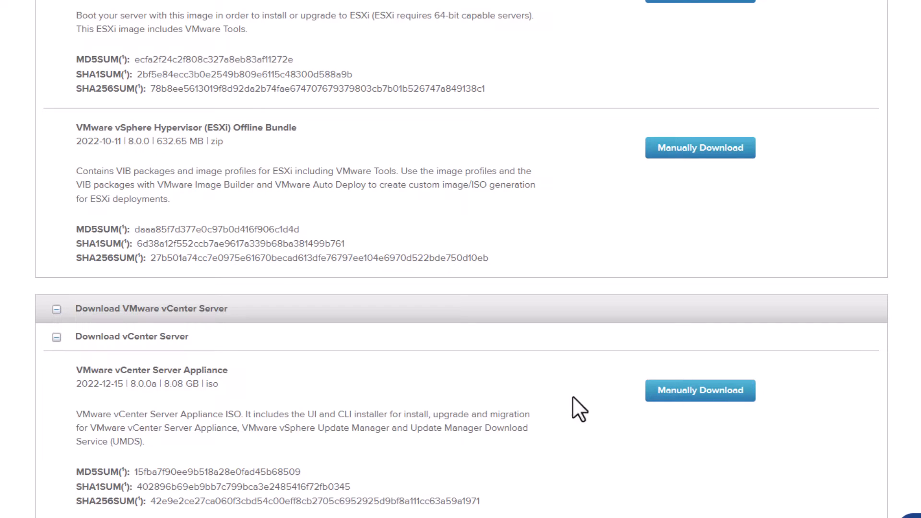
pyautogui.click(717, 400)
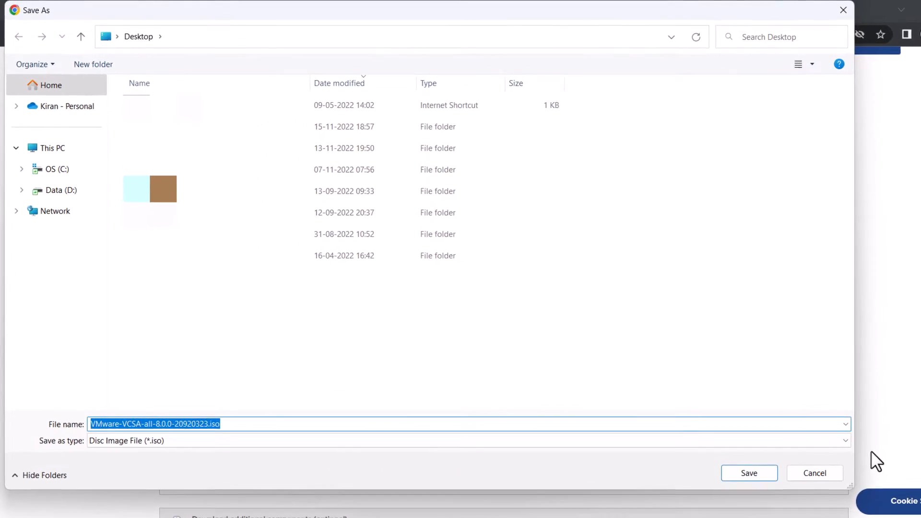
pyautogui.click(883, 504)
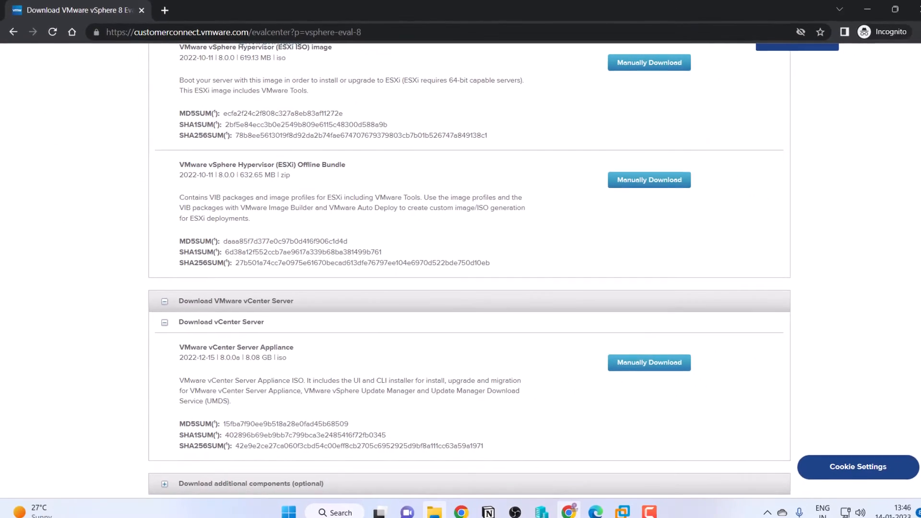
# - Switch to File Explorer and mount VMware-VCSA-all-8.0.0-20519528.iso, accepting the security warning
pyautogui.click(427, 512)
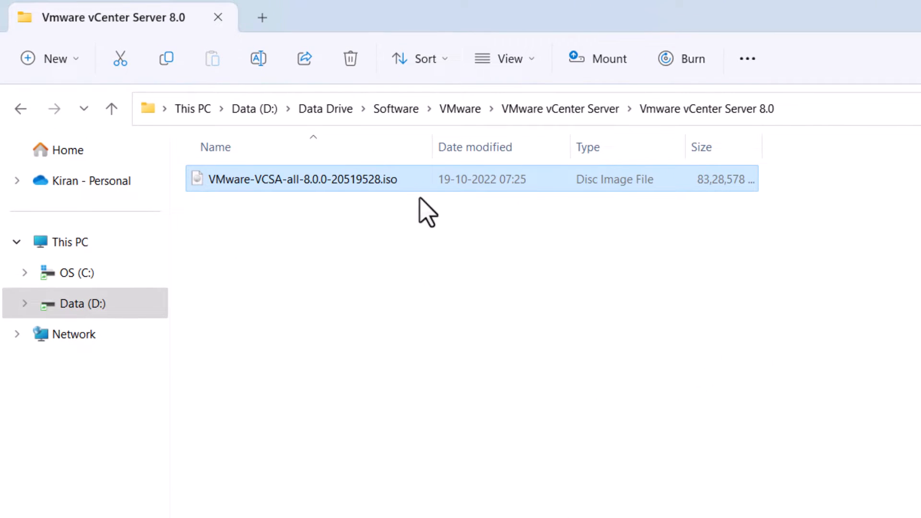
pyautogui.doubleClick(408, 188)
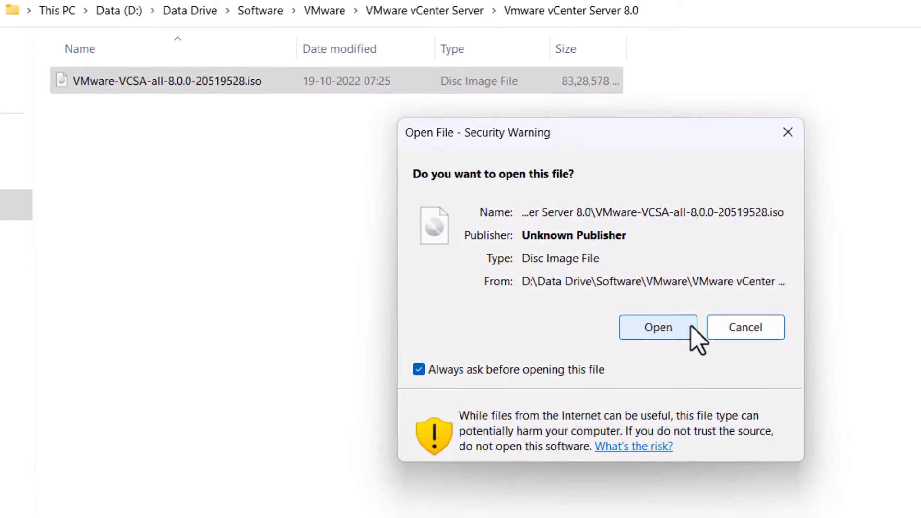
pyautogui.click(692, 328)
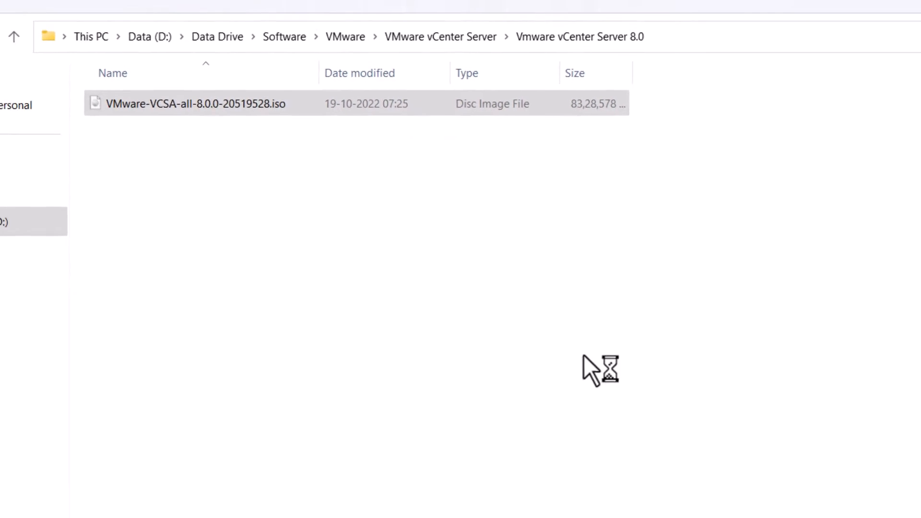
# - Copy all the folders and readme files from the mounted VMware VCSA DVD drive
pyautogui.moveTo(415, 517); pyautogui.dragTo(220, 146)
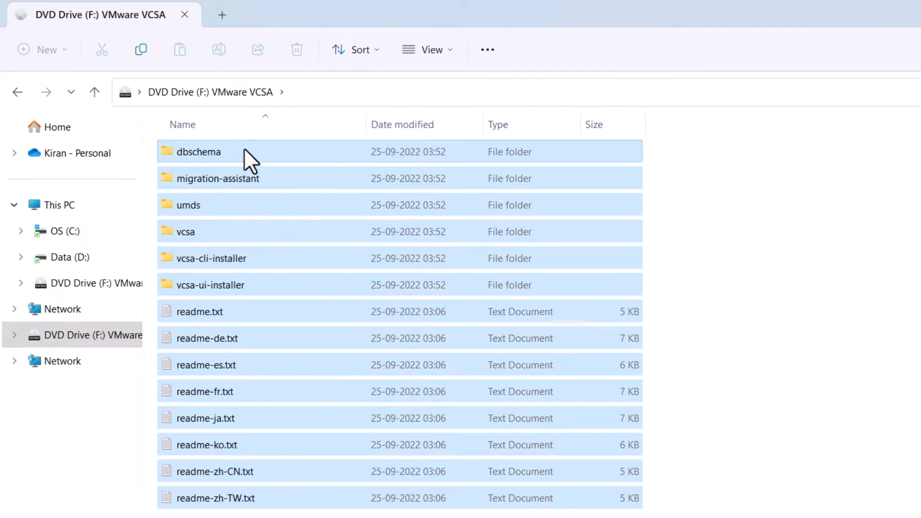
pyautogui.rightClick(270, 145)
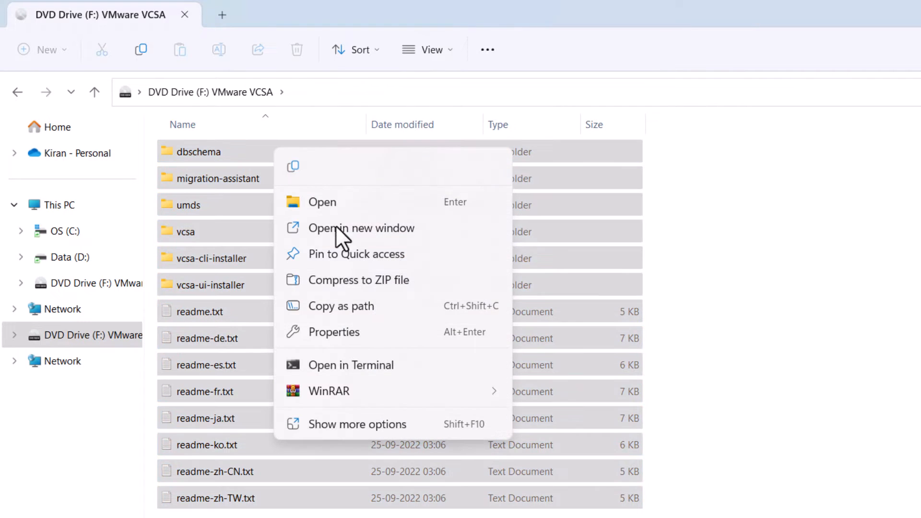
pyautogui.click(374, 428)
pyautogui.click(439, 365)
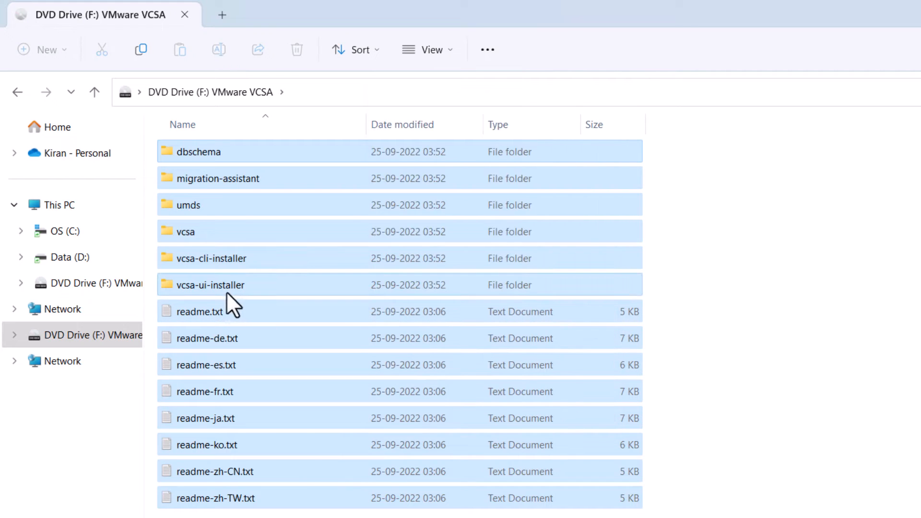
# - Create a folder named vcsa in the root of the C: drive and open it
pyautogui.click(89, 230)
pyautogui.rightClick(742, 377)
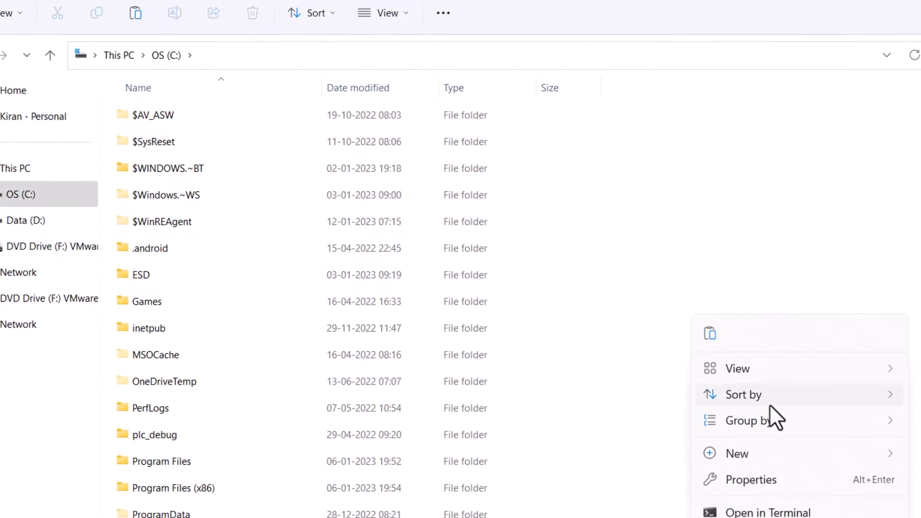
pyautogui.moveTo(844, 501)
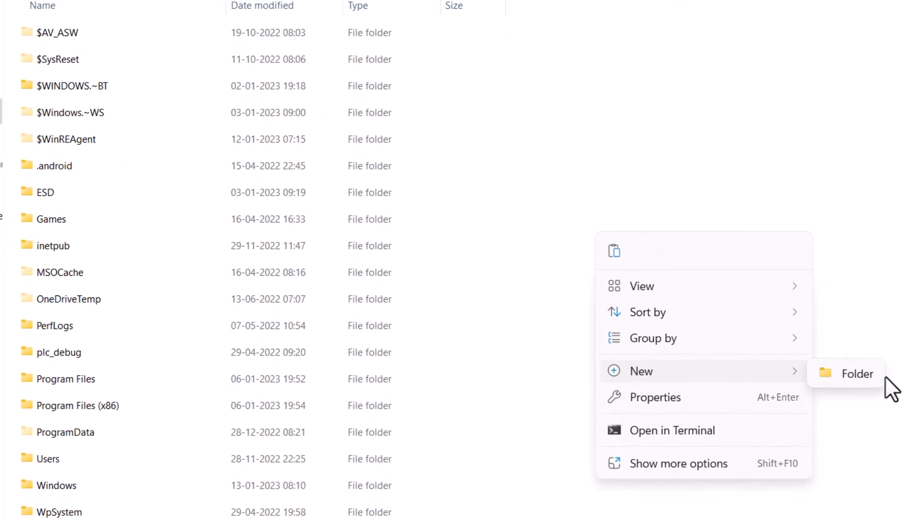
pyautogui.click(878, 375)
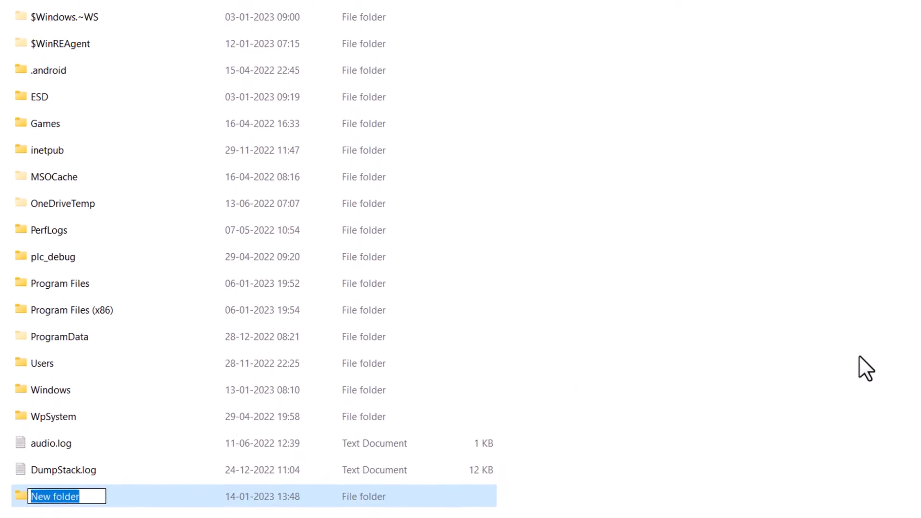
pyautogui.press('BackSpace')
pyautogui.write('vcsa')
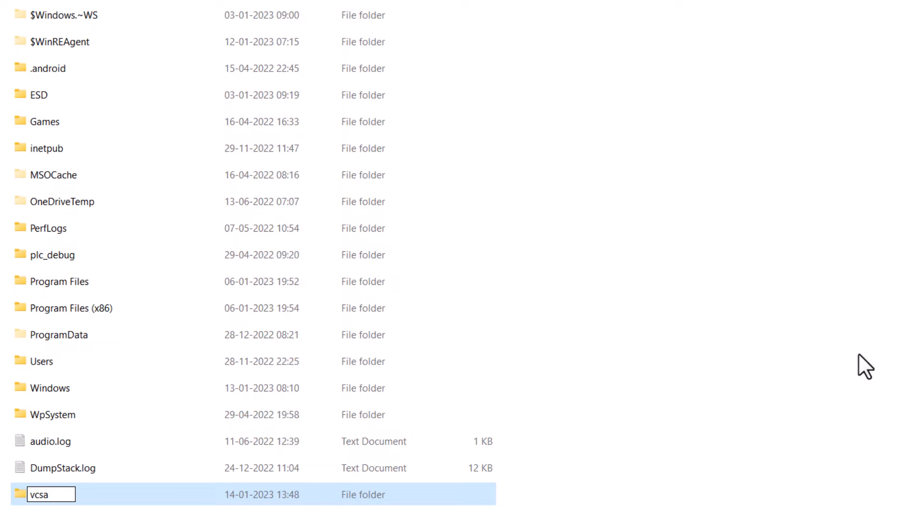
pyautogui.press('Return')
pyautogui.press('Return')
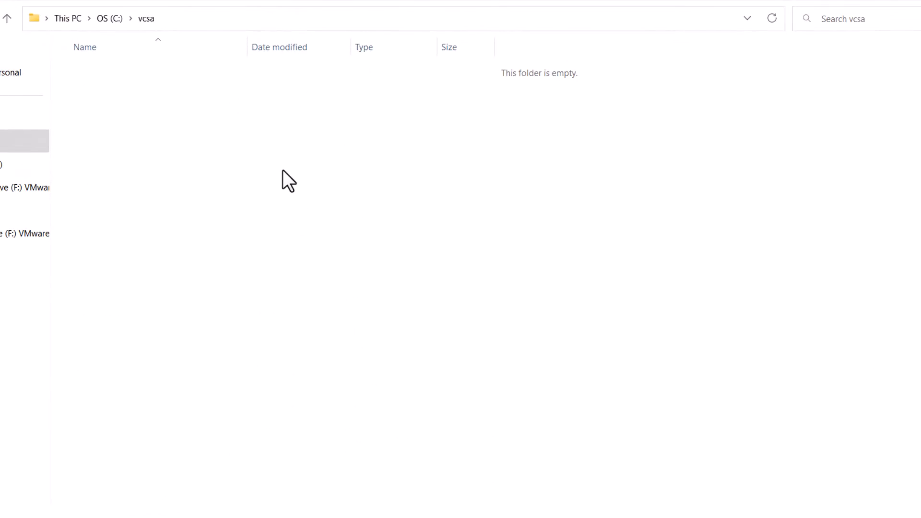
# - Paste the copied VCSA installer files into C:\vcsa
pyautogui.rightClick(283, 170)
pyautogui.rightClick(376, 206)
pyautogui.click(399, 222)
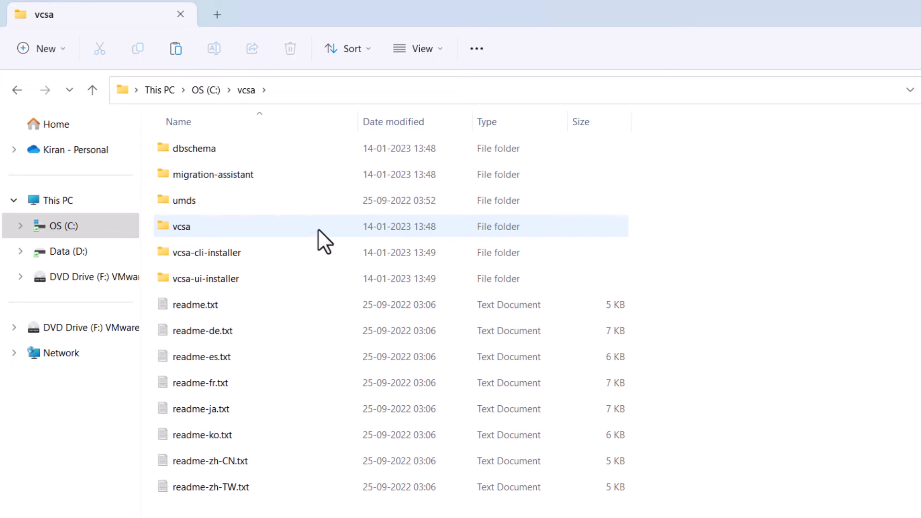
# - Locate ovftool.exe under ovftool\win32 and the vCenter Server Appliance OVA file in C:\vcsa\vcsa
pyautogui.doubleClick(225, 229)
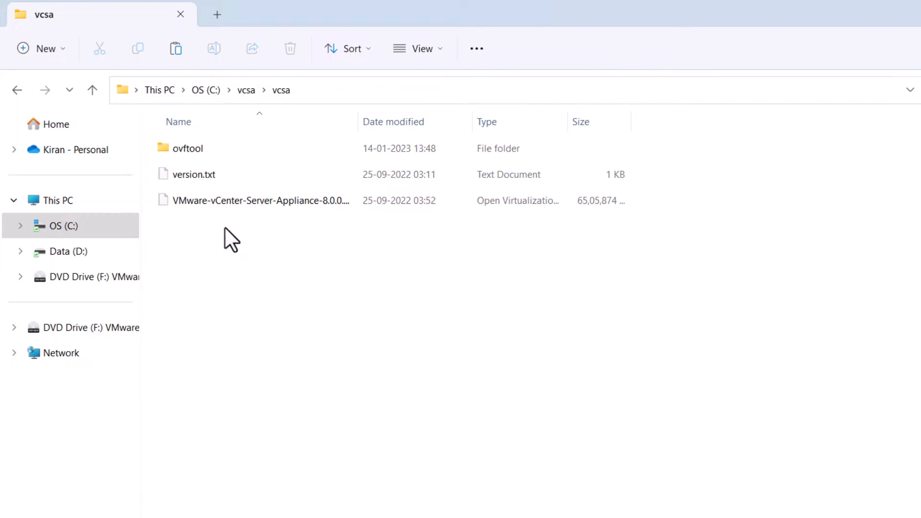
pyautogui.click(226, 149)
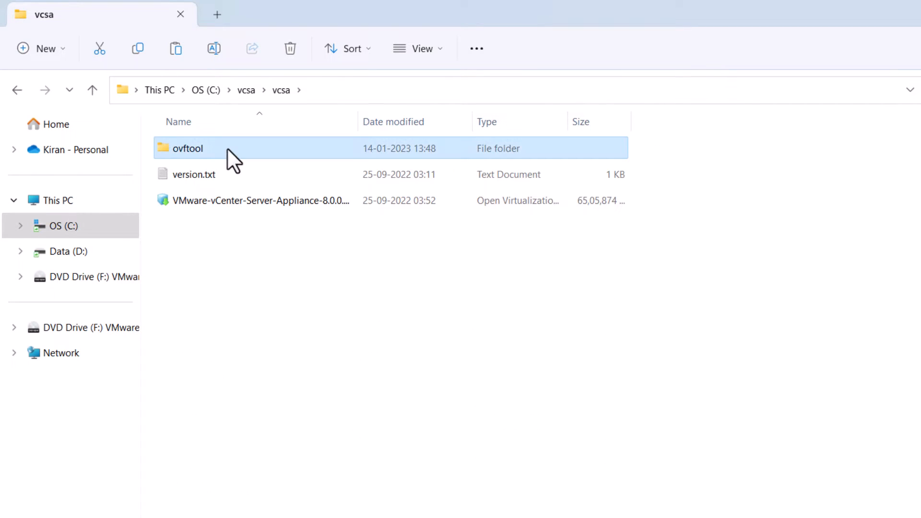
pyautogui.doubleClick(227, 148)
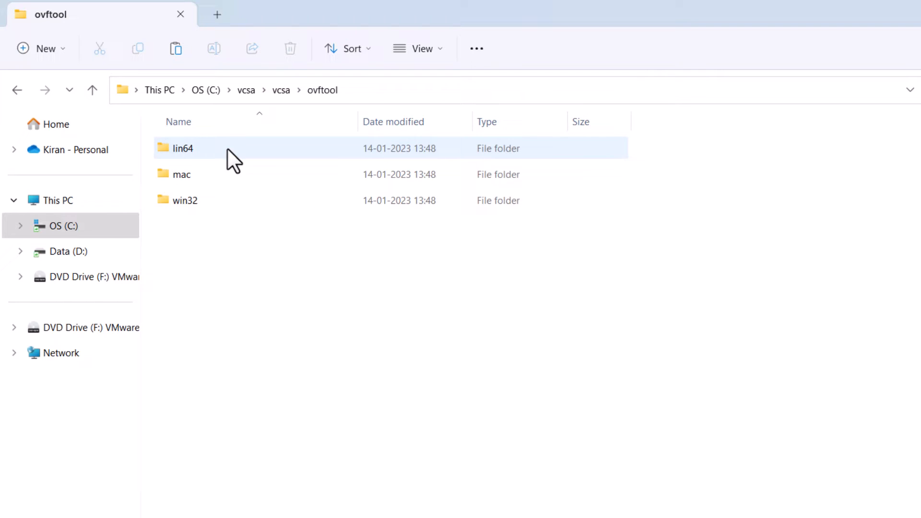
pyautogui.doubleClick(235, 205)
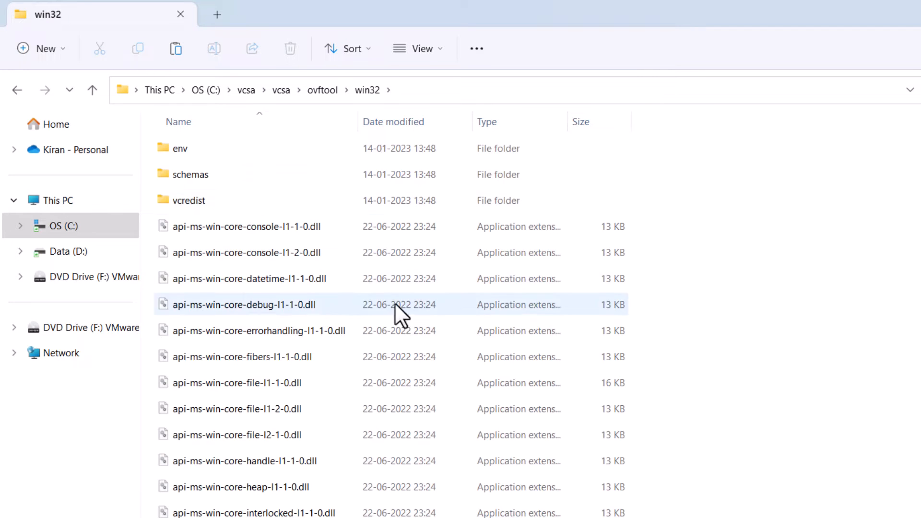
pyautogui.scroll(-15, 335, 302)
pyautogui.click(269, 310)
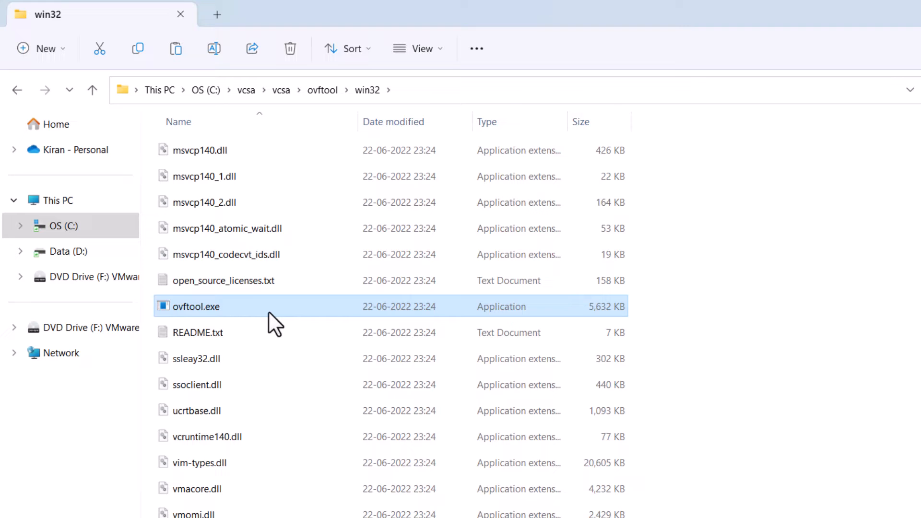
pyautogui.click(281, 91)
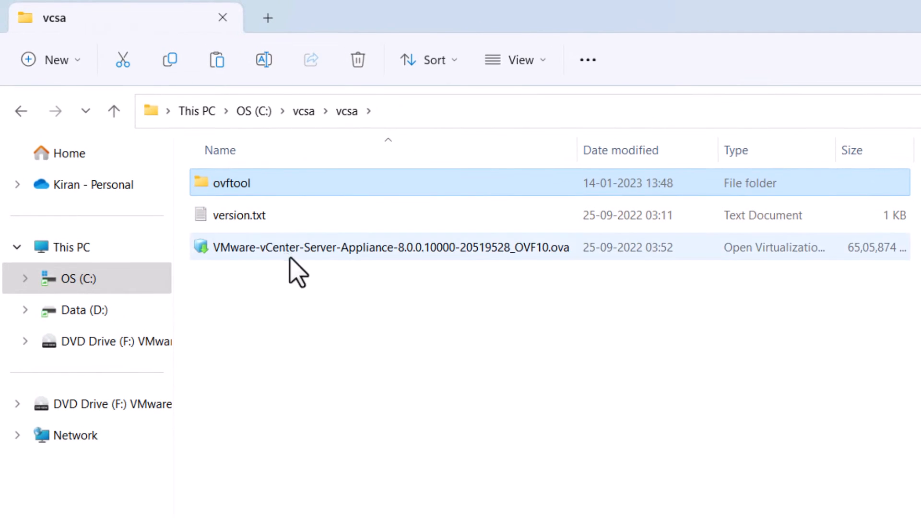
pyautogui.click(324, 249)
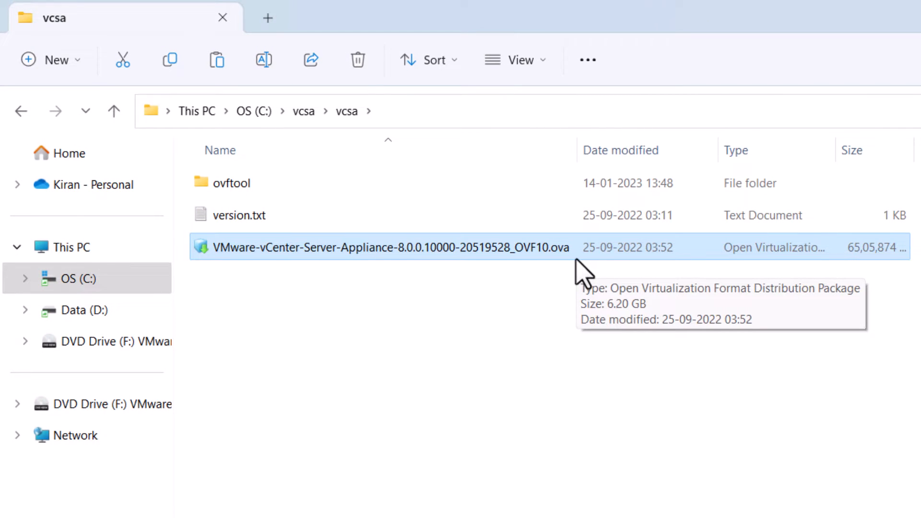
# - Find Command Prompt through Windows search and run it as administrator
pyautogui.press('super')
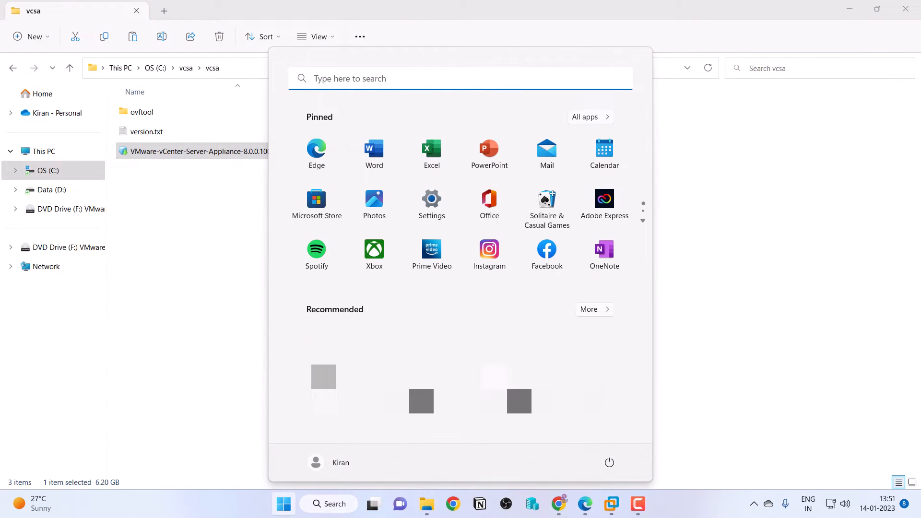
pyautogui.write('command')
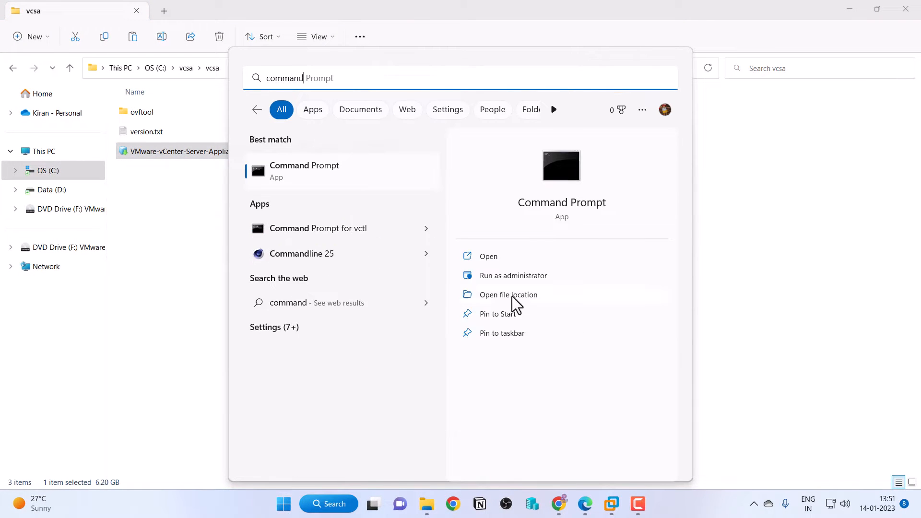
pyautogui.click(513, 275)
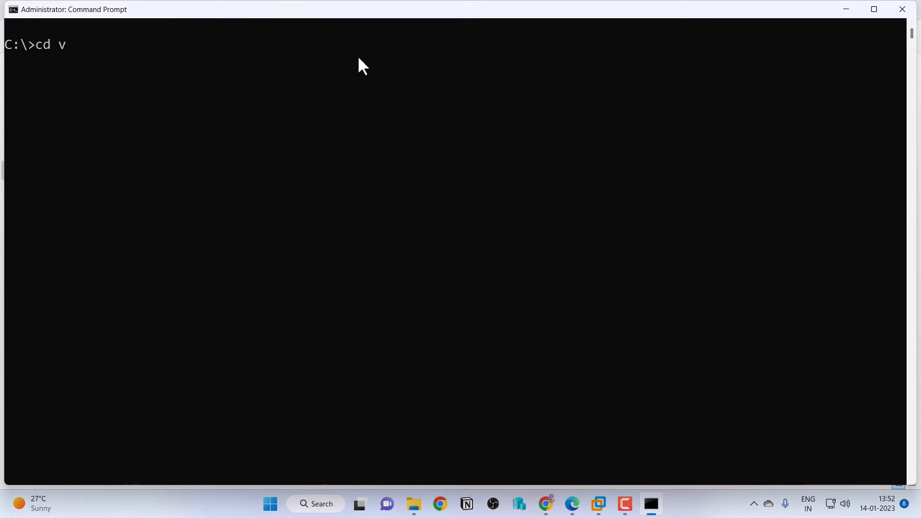
# - Change the working directory step by step to C:\vcsa\vcsa\ovftool\win32
pyautogui.press('Return')
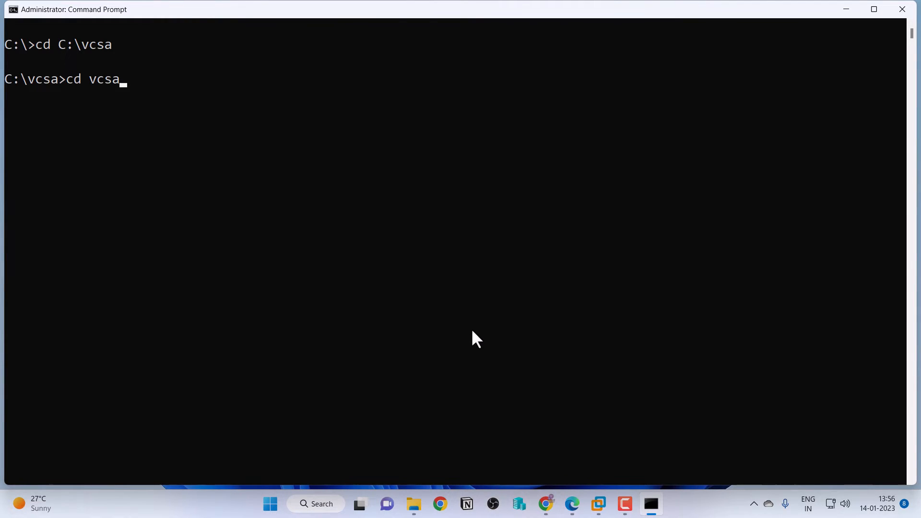
pyautogui.press('Return')
pyautogui.write('cd ovftool')
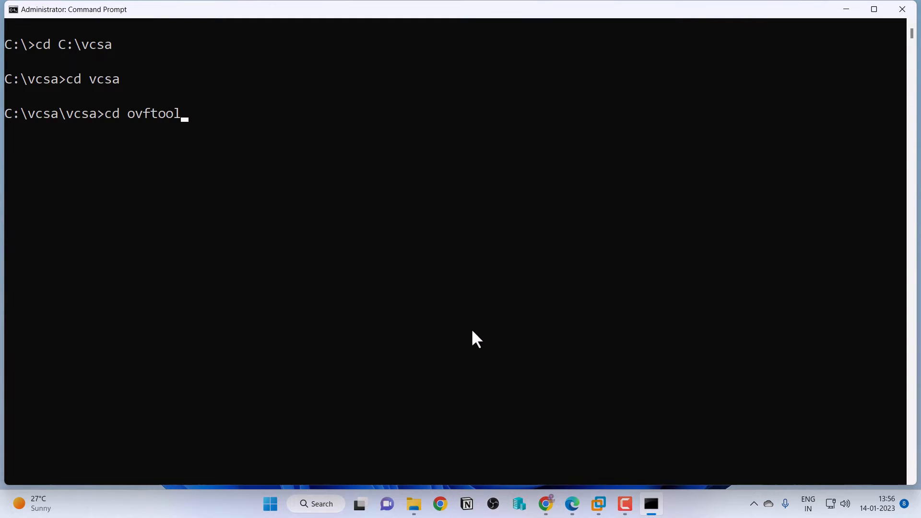
pyautogui.press('Return')
pyautogui.write('cd win32')
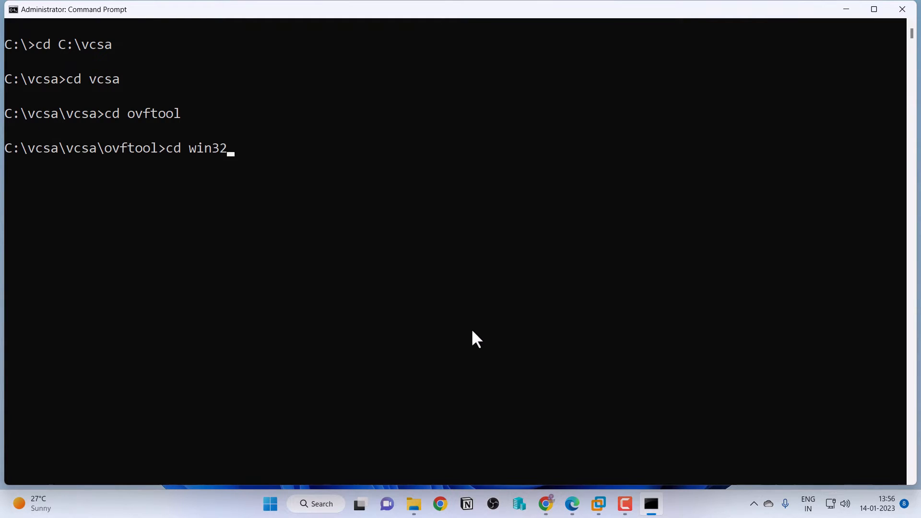
pyautogui.press('Return')
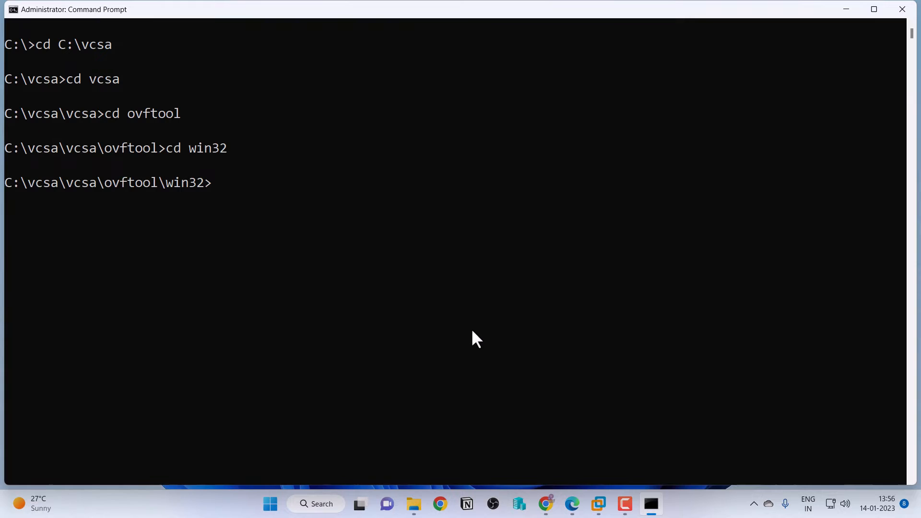
# - Enter the ovftool.exe command with C:\vcsa\vcsa\VMware-vCenter-Server-Appliance-8.0.0.10000-20519528_OVF10.ova as the source file
pyautogui.write('ovftool.exe C:\\vcsa')
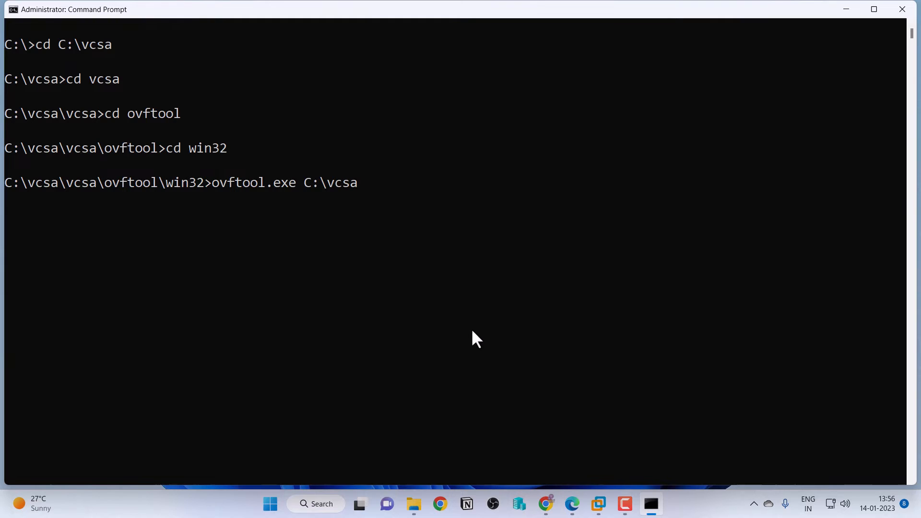
pyautogui.write('\\vcsa\\VMware-vCenter-Server-Appliance-8.0.0.10000-20519528_OVF10.ova')
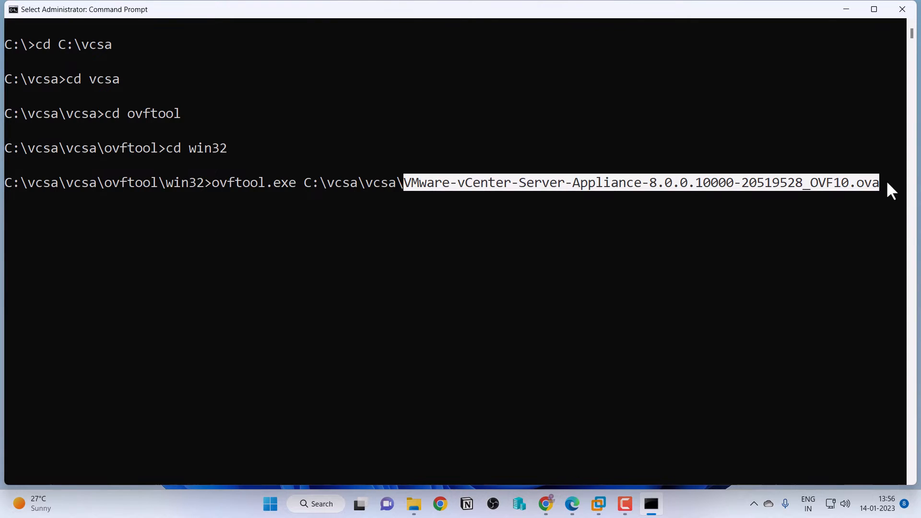
pyautogui.click(887, 185)
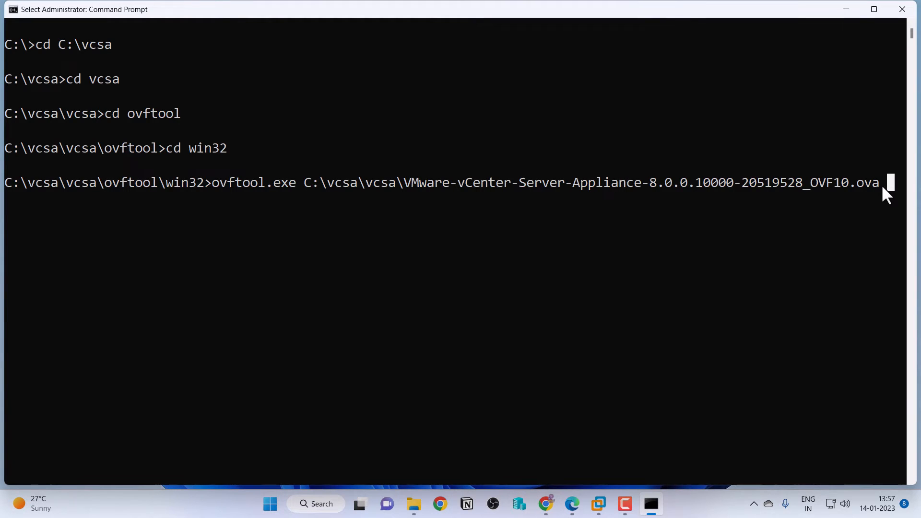
pyautogui.press('Escape')
# - Add C:\vcsa\vcsa\VMware-vCenter-Server-Appliance-8.0.0.10000-20519528_OVF10.ovf as the target and run the OVA-to-OVF conversion
pyautogui.write('C:\\vcsa')
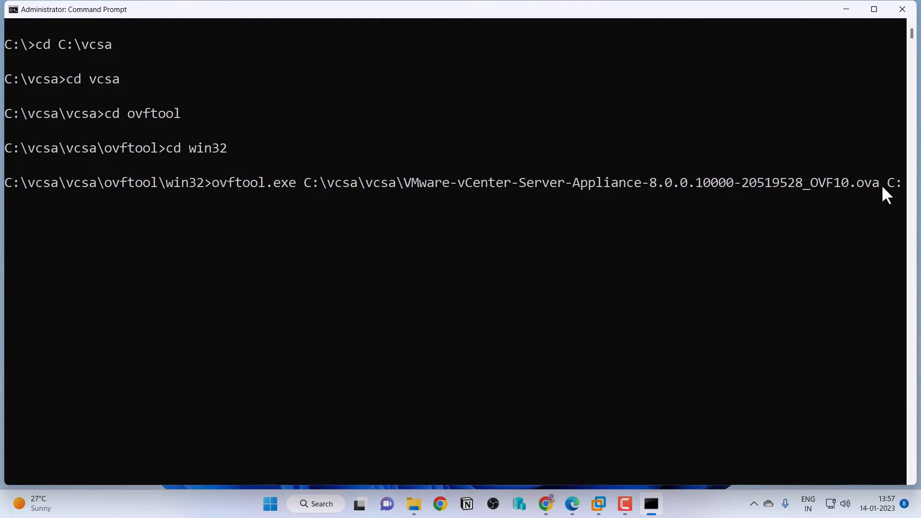
pyautogui.write('\\vcsa\\VMware')
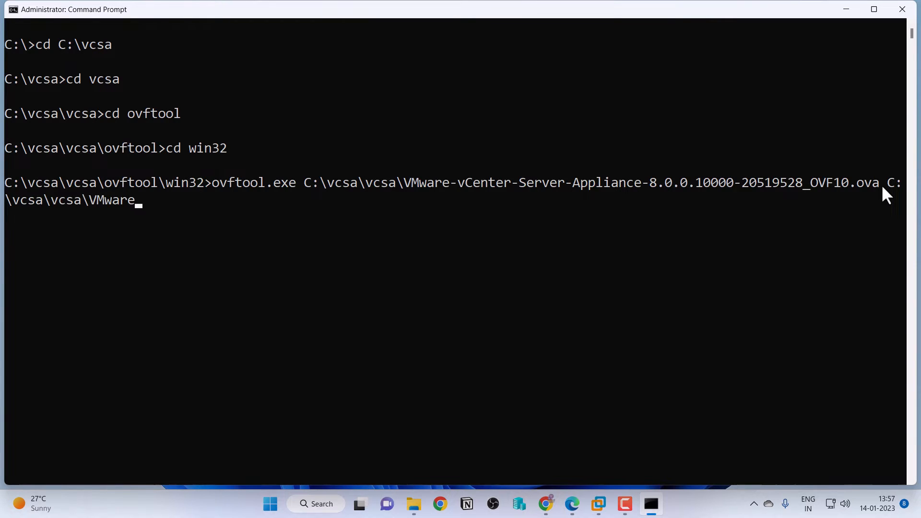
pyautogui.press('Tab')
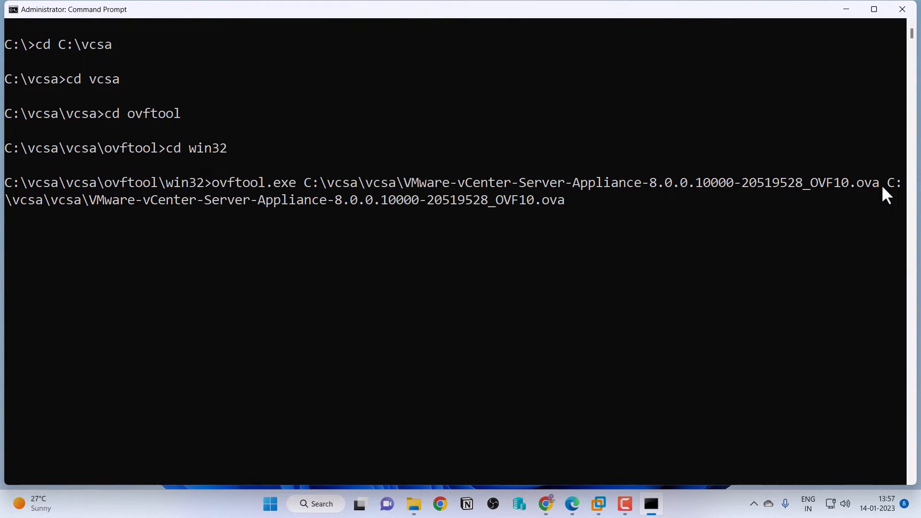
pyautogui.press('BackSpace')
pyautogui.press('BackSpace')
pyautogui.write('vf')
pyautogui.press('Return')
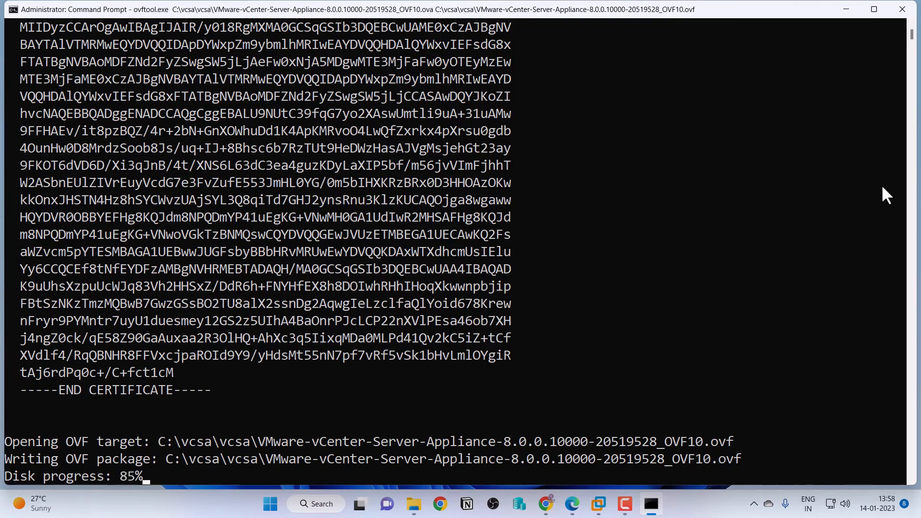
# - Switch to File Explorer and select the extracted VMDK, JSON and RPM files in C:\vcsa\vcsa
pyautogui.click(414, 509)
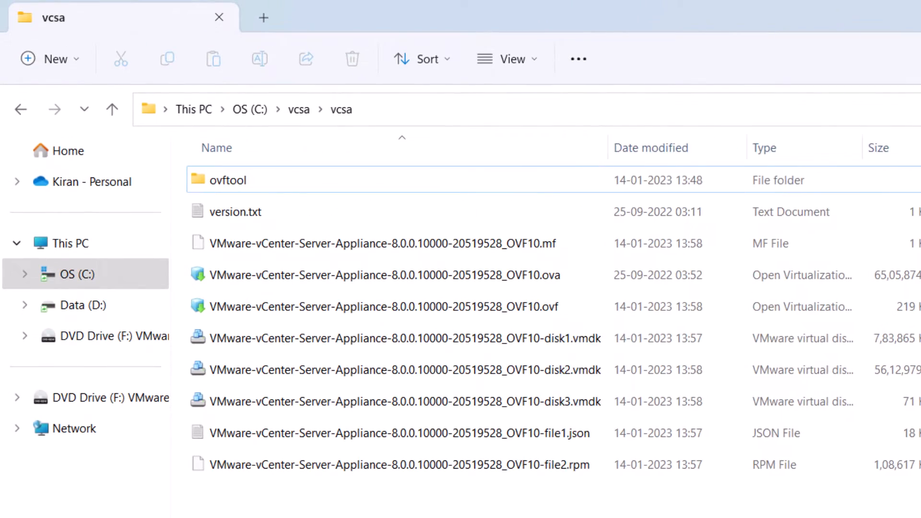
pyautogui.moveTo(705, 517); pyautogui.dragTo(553, 326)
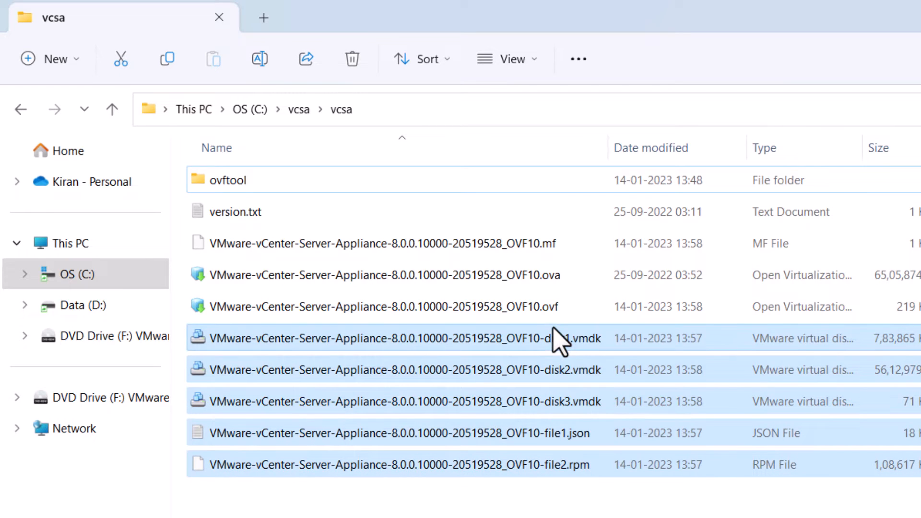
# - Highlight the three VMDK disk files together, followed by the JSON file and the RPM file individually
pyautogui.click(589, 343)
pyautogui.keyDown('shift'); pyautogui.click(590, 401); pyautogui.keyUp('shift')
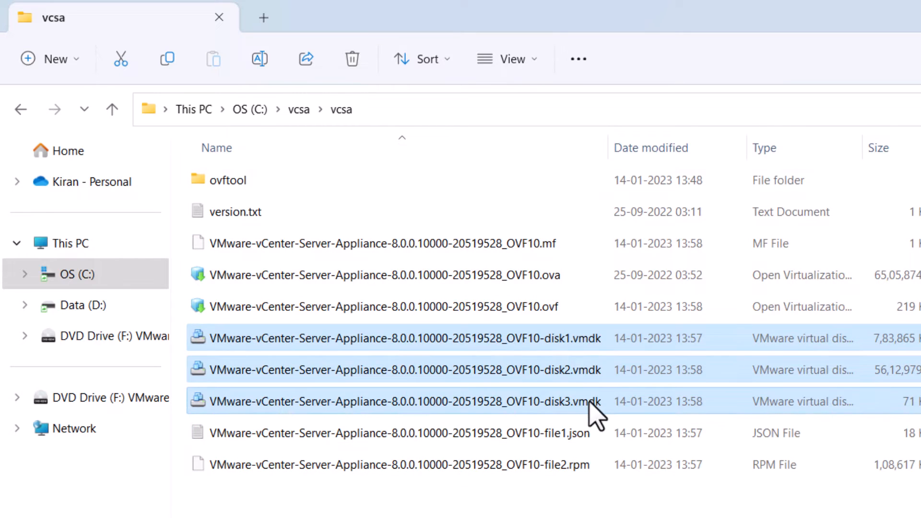
pyautogui.click(585, 436)
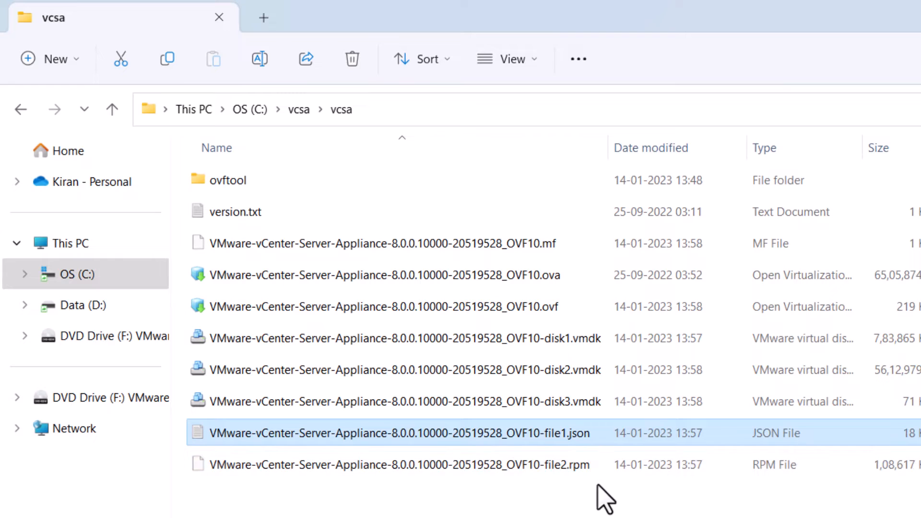
pyautogui.click(586, 467)
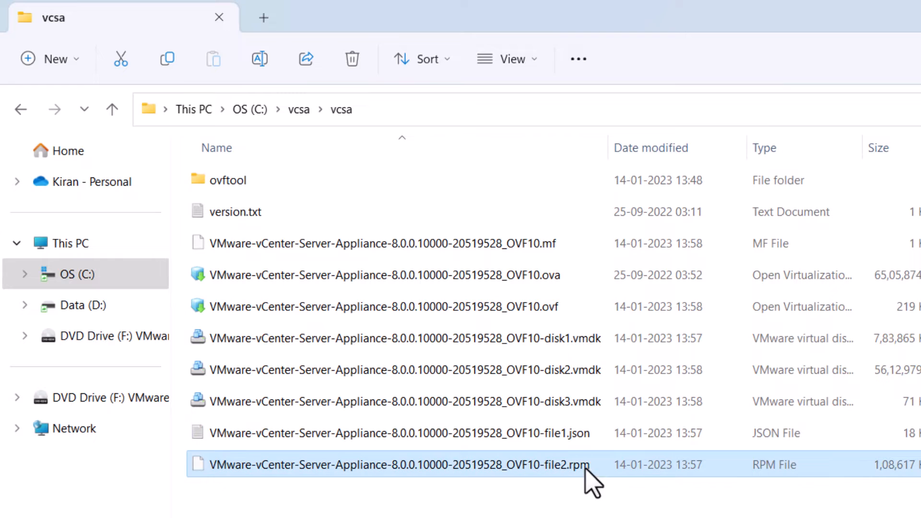
# - Delete the manifest file VMware-vCenter-Server-Appliance-8.0.0.10000-20519528_OVF10.mf from C:\vcsa\vcsa
pyautogui.click(574, 244)
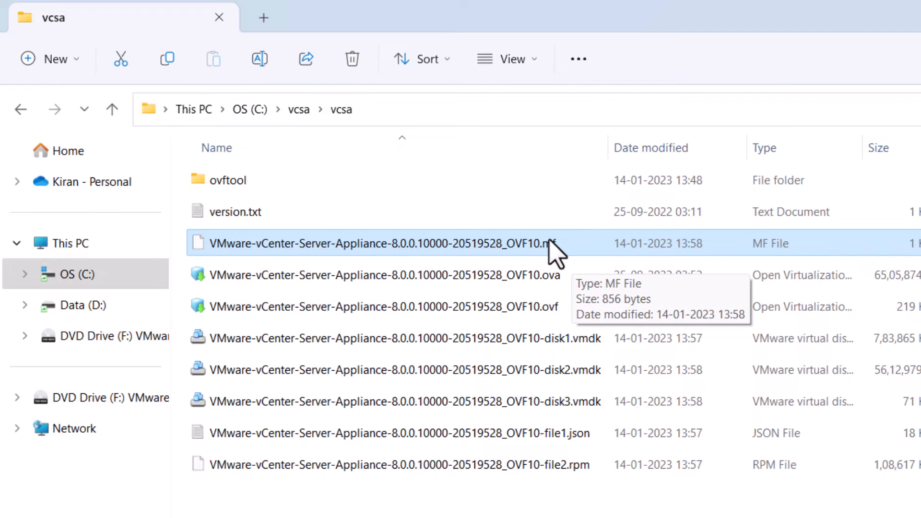
pyautogui.rightClick(552, 247)
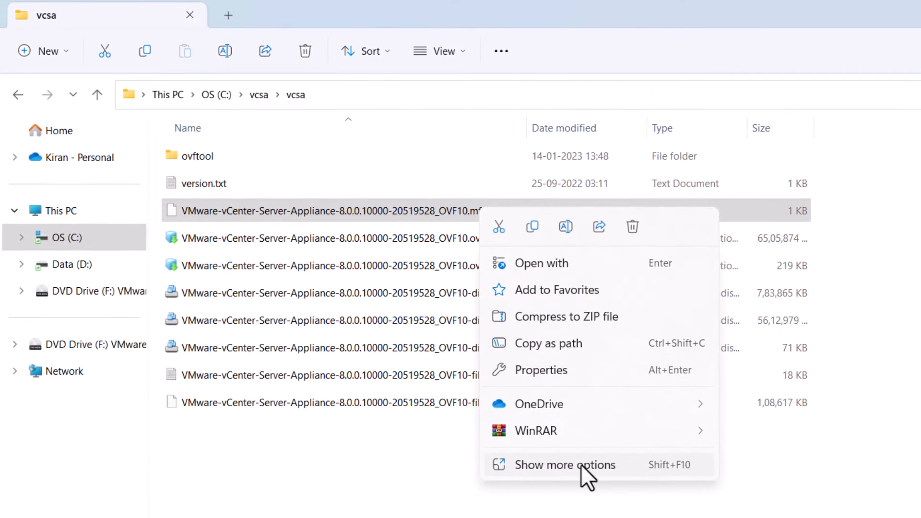
pyautogui.click(580, 464)
pyautogui.click(653, 412)
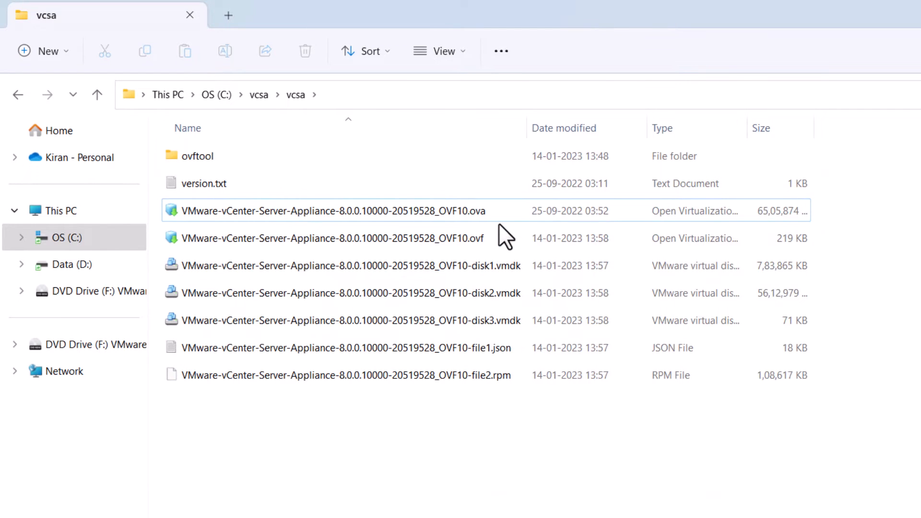
# - Open VMware-vCenter-Server-Appliance-8.0.0.10000-20519528_OVF10.ovf with Notepad
pyautogui.click(508, 235)
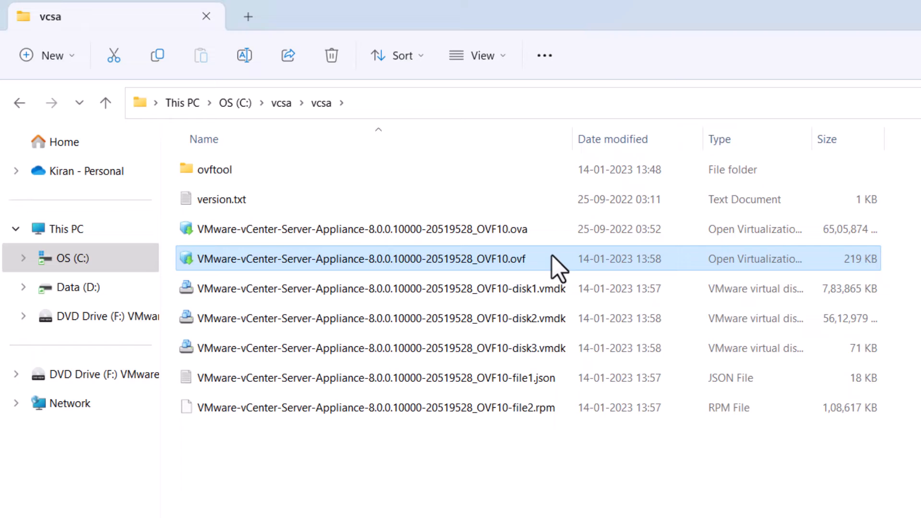
pyautogui.rightClick(551, 255)
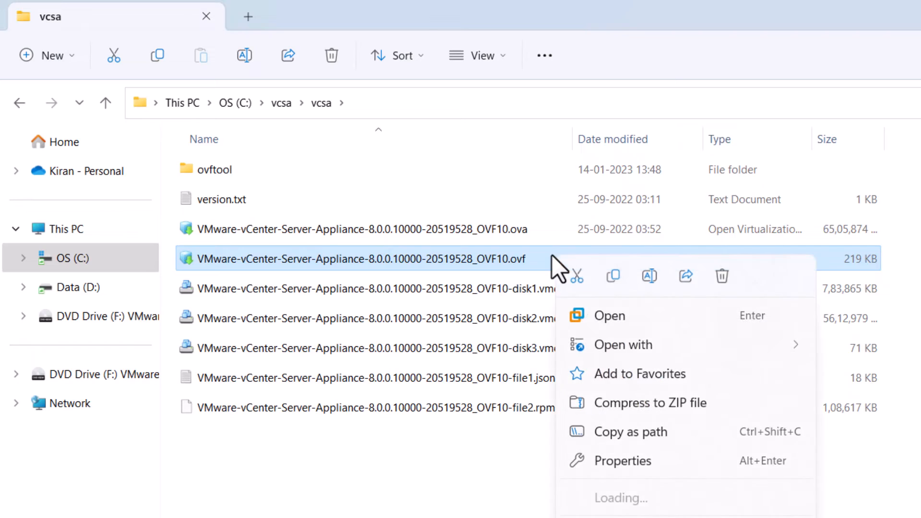
pyautogui.moveTo(642, 344)
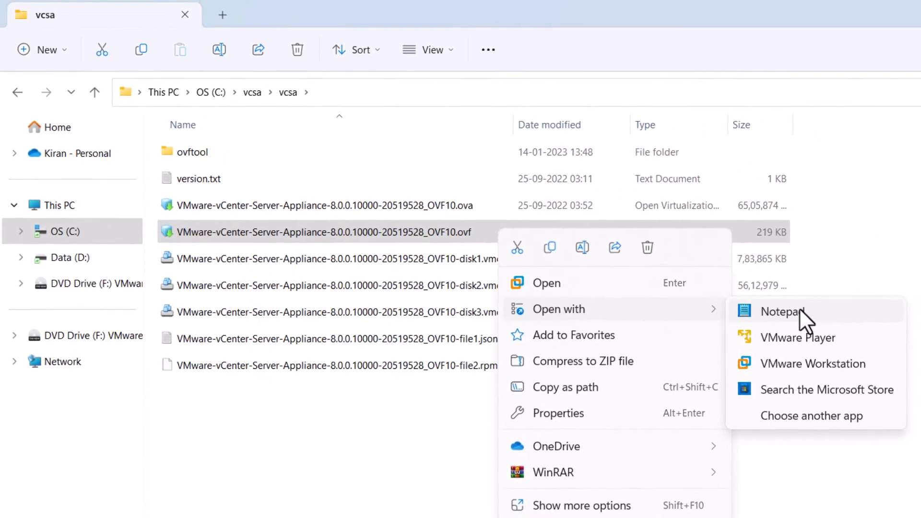
pyautogui.click(787, 311)
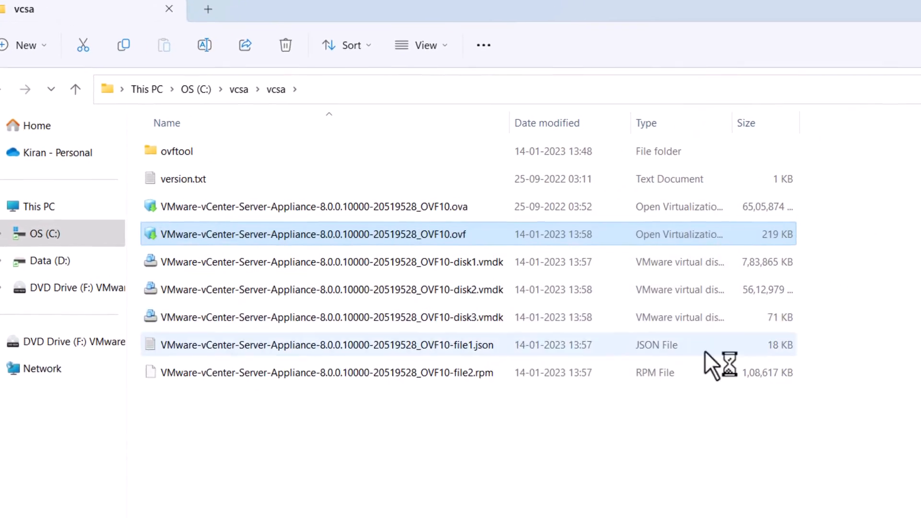
# - Search the OVF file for guestinfo.cis.upgrade.import.directory
pyautogui.click(185, 54)
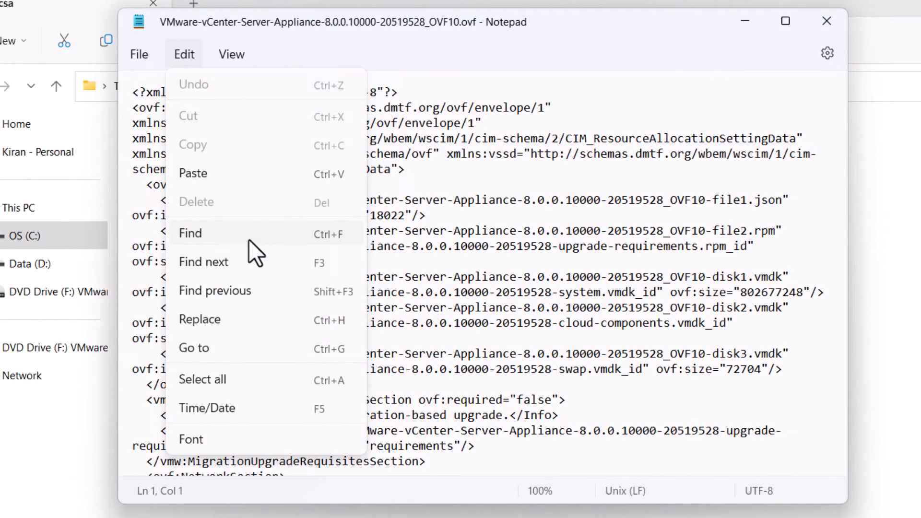
pyautogui.click(248, 240)
pyautogui.write('guesti')
pyautogui.write('nfo')
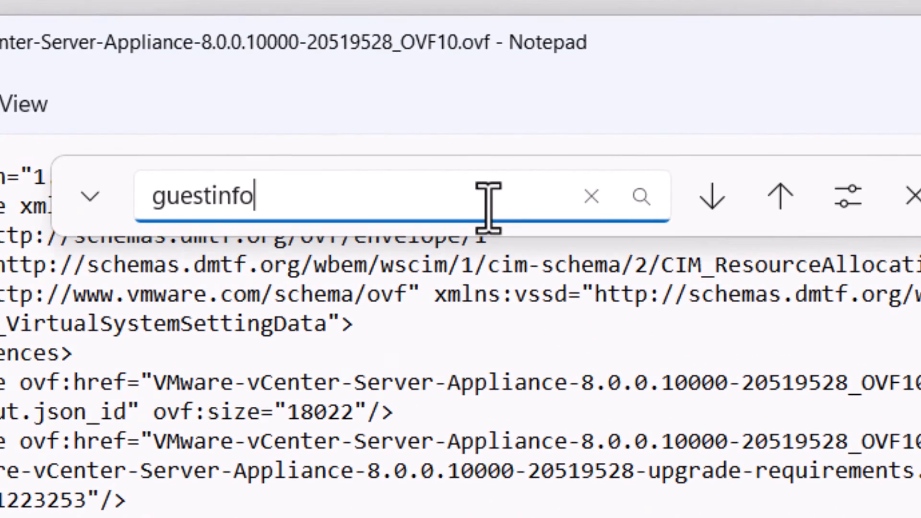
pyautogui.write('.cis')
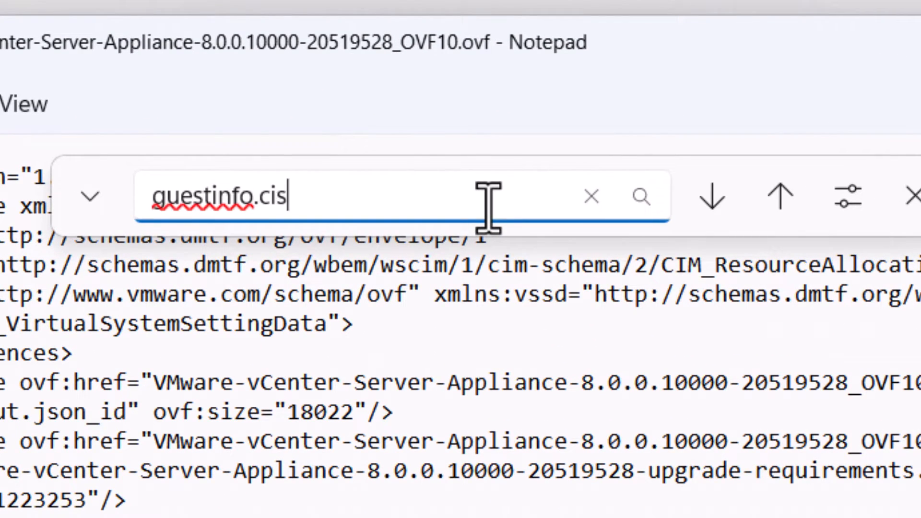
pyautogui.write('.upgrade.import')
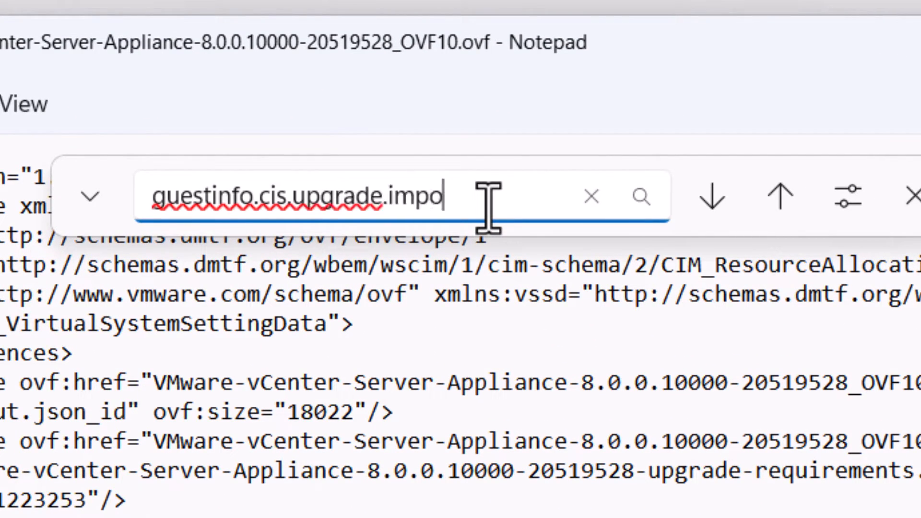
pyautogui.write('.directory')
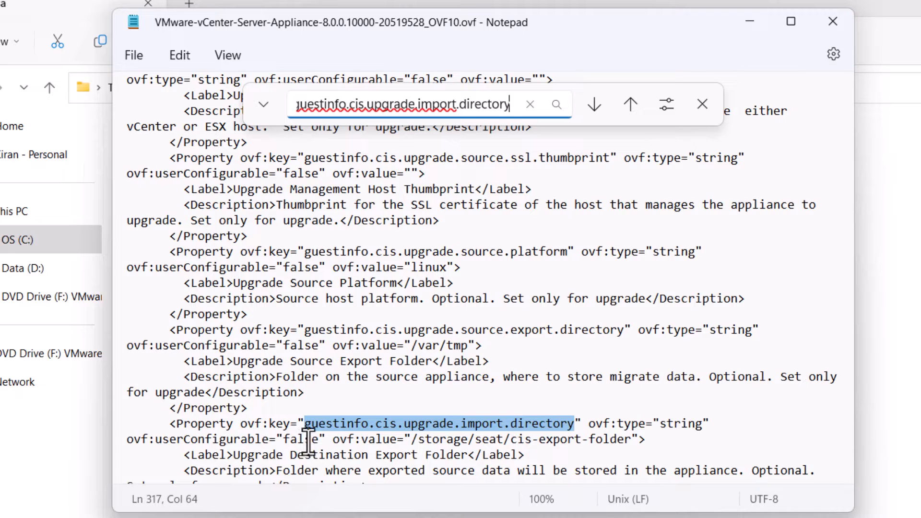
# - Set ovf:userConfigurable to "true" for the guestinfo.cis.upgrade.import.directory property, then save and close the OVF file
pyautogui.click(306, 439)
pyautogui.doubleClick(306, 439)
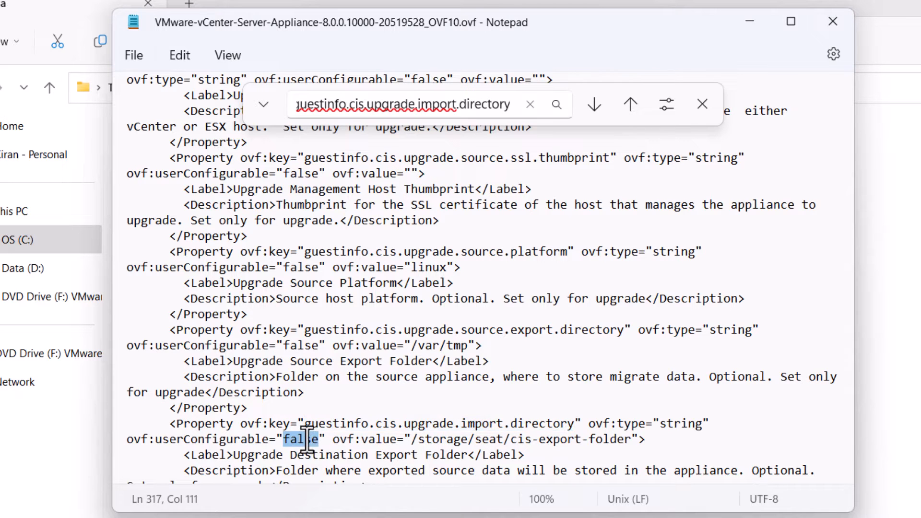
pyautogui.write('true')
pyautogui.press('Escape')
pyautogui.click(131, 58)
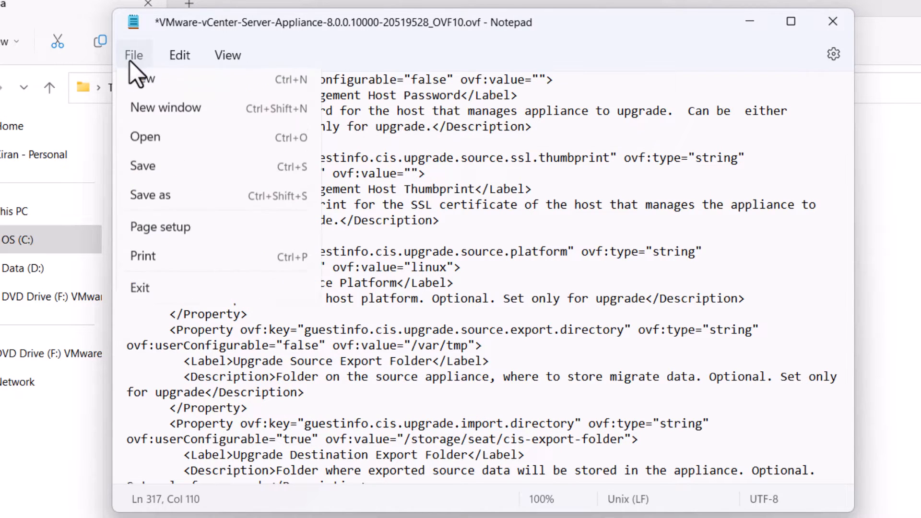
pyautogui.click(143, 168)
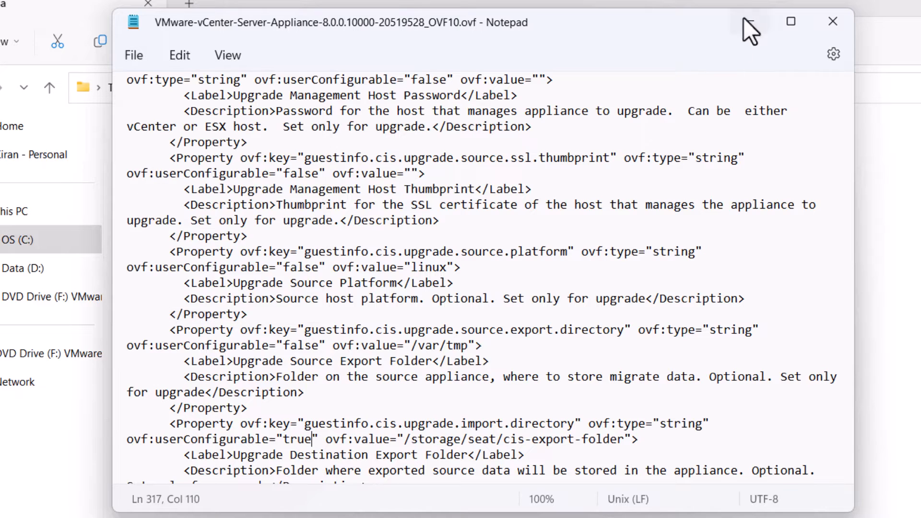
pyautogui.click(827, 23)
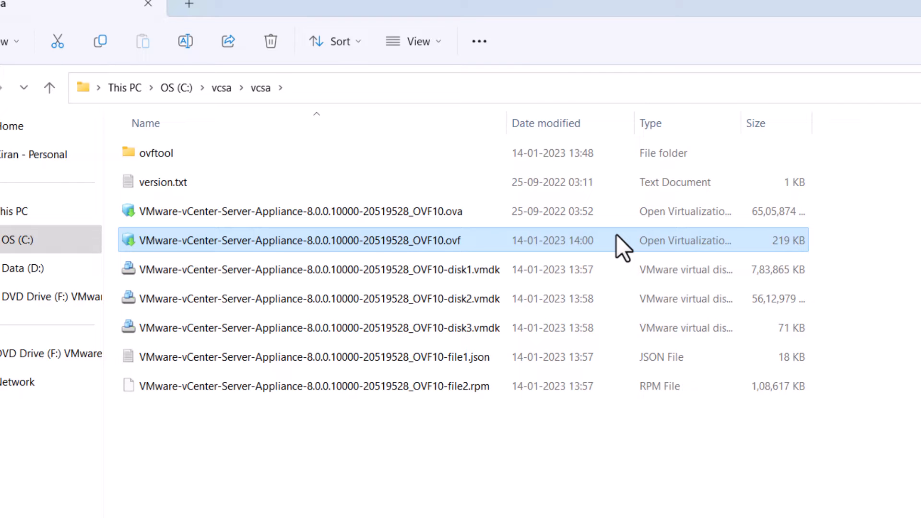
# - Switch to the DC01 window of VMware Workstation and bring up the dialog for opening a virtual machine file
pyautogui.moveTo(598, 501)
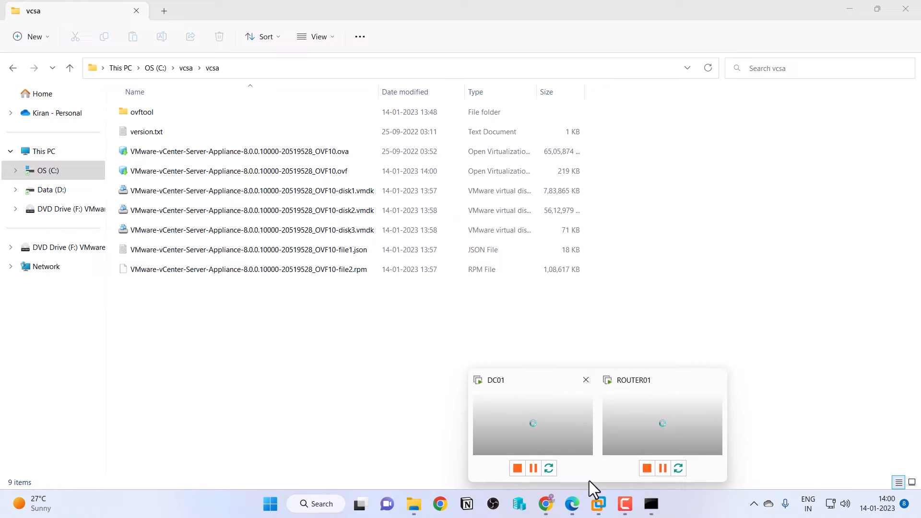
pyautogui.click(556, 413)
pyautogui.click(21, 41)
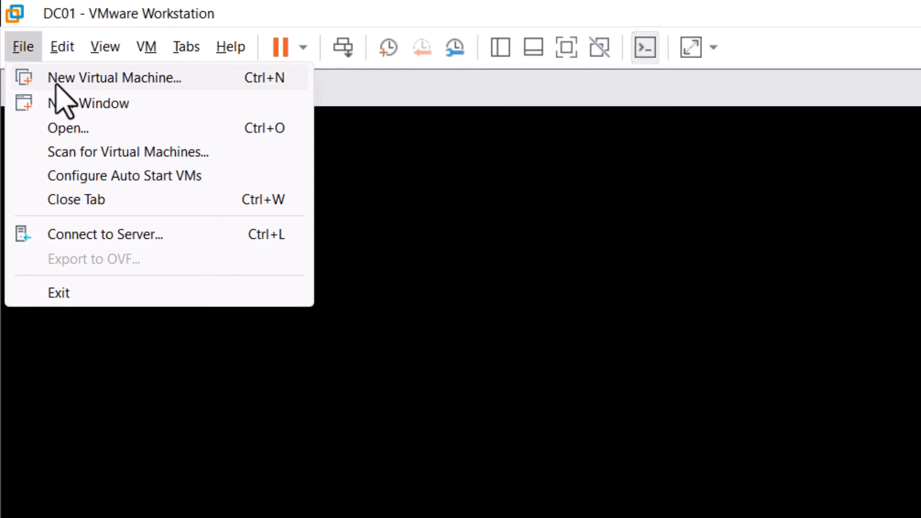
pyautogui.click(123, 134)
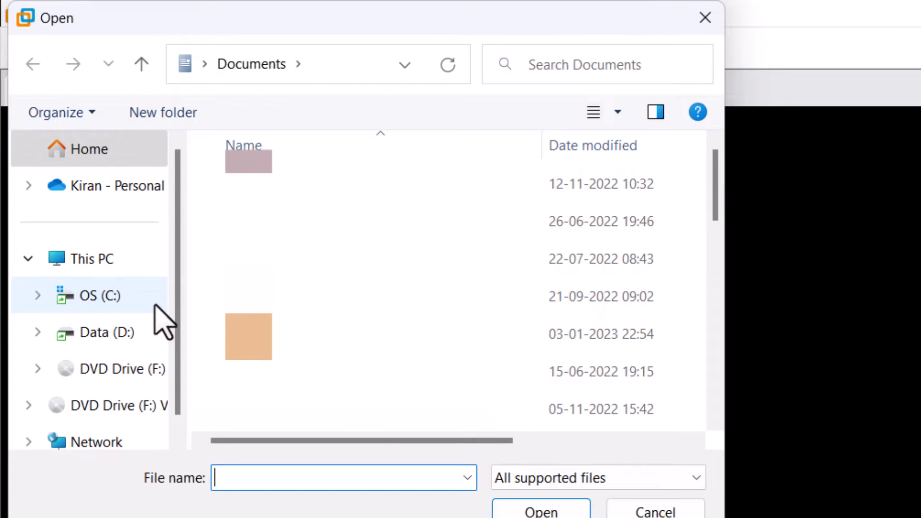
# - Browse to C:\vcsa\vcsa and open VMware-vCenter-Server-Appliance-8.0.0.10000-20519528_OVF10.ovf for import
pyautogui.click(155, 305)
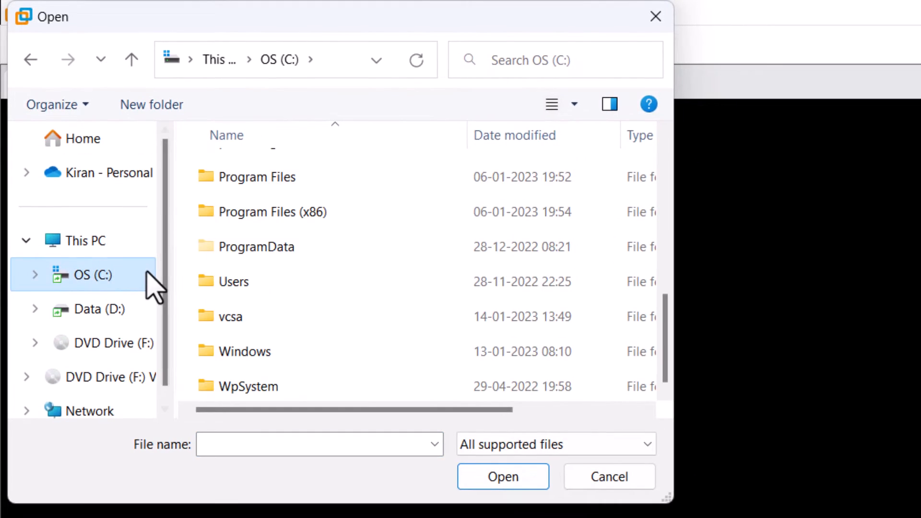
pyautogui.doubleClick(305, 317)
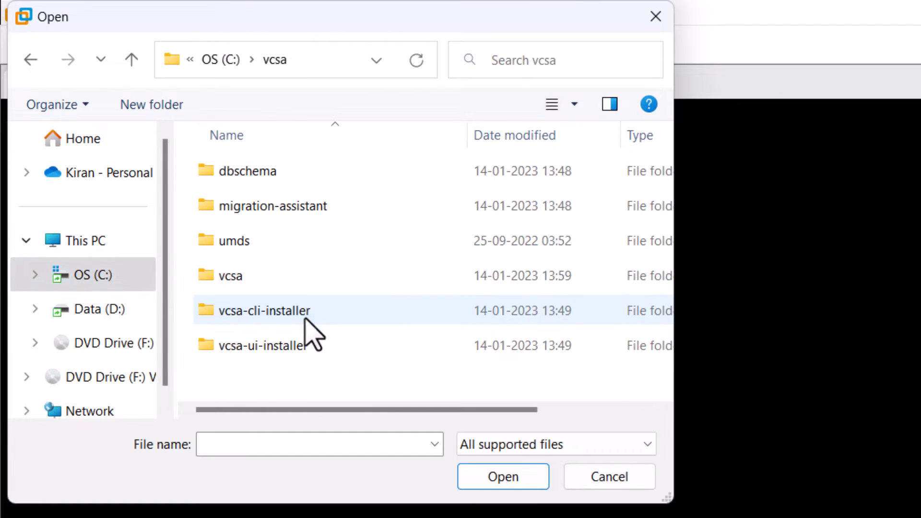
pyautogui.doubleClick(295, 272)
pyautogui.doubleClick(467, 135)
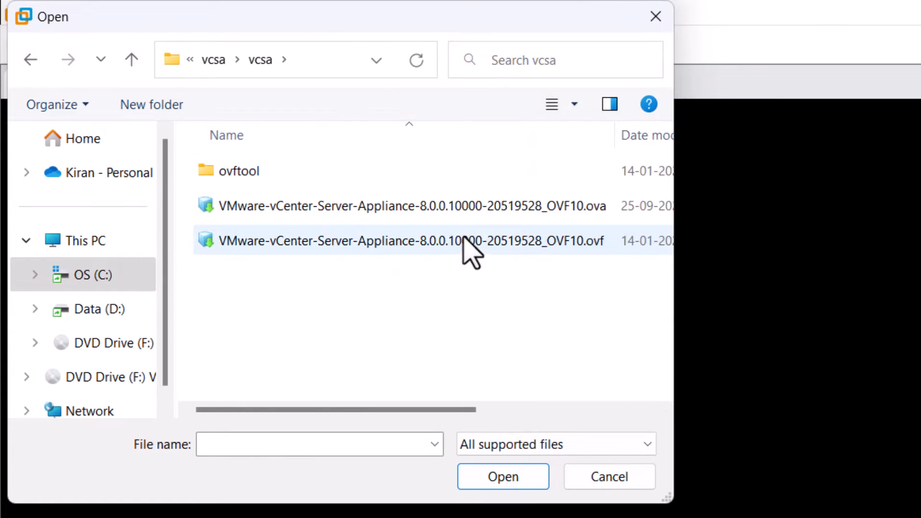
pyautogui.click(536, 240)
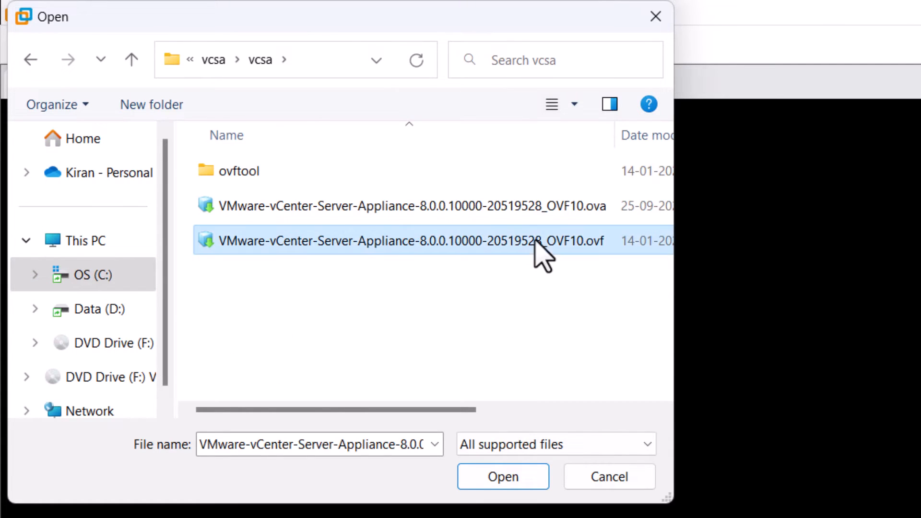
pyautogui.click(531, 473)
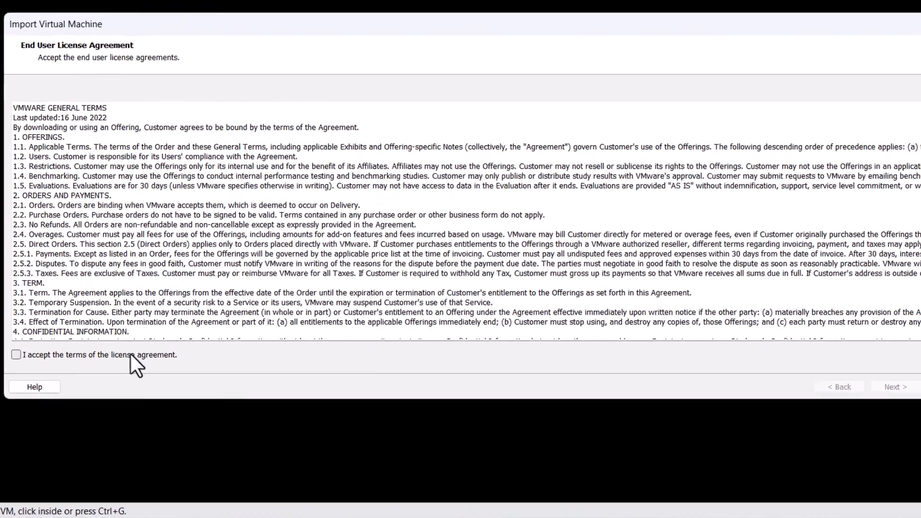
# - Accept the end user license agreement, name the new virtual machine vcsa01 and proceed past its storage path settings
pyautogui.click(125, 331)
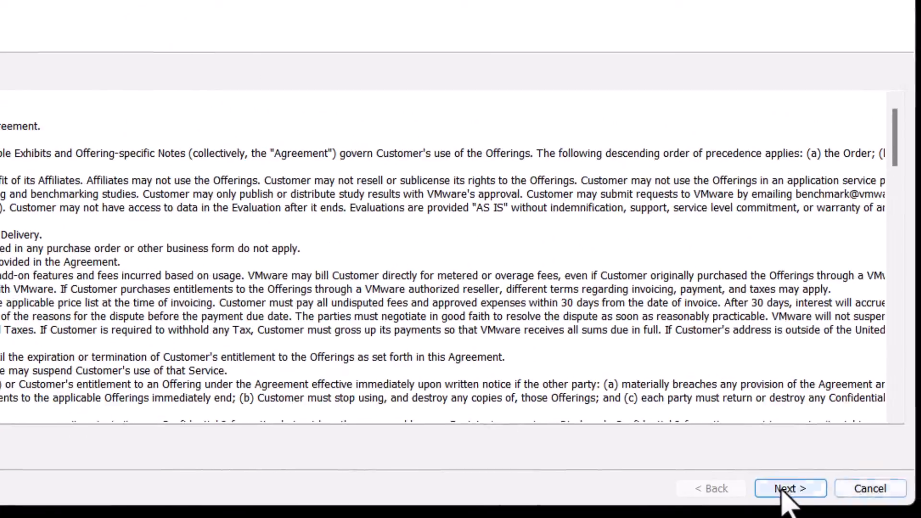
pyautogui.click(787, 488)
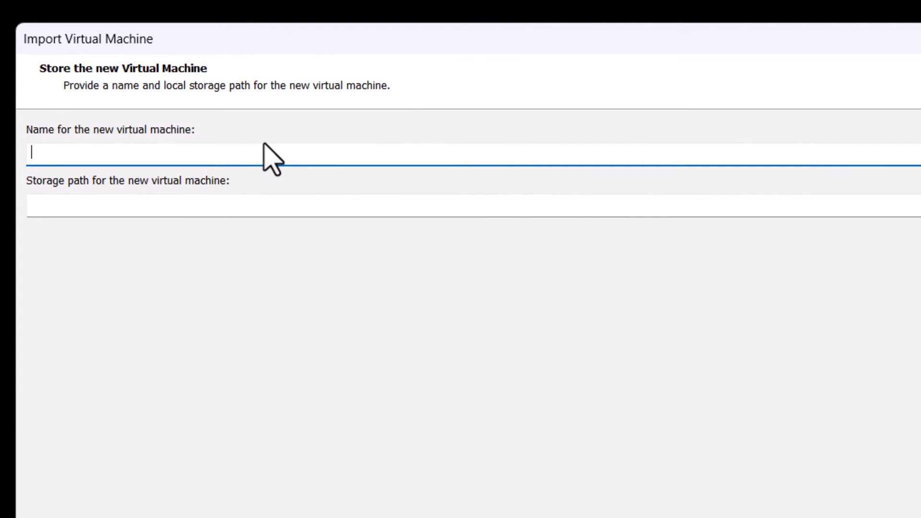
pyautogui.write('vcsa01')
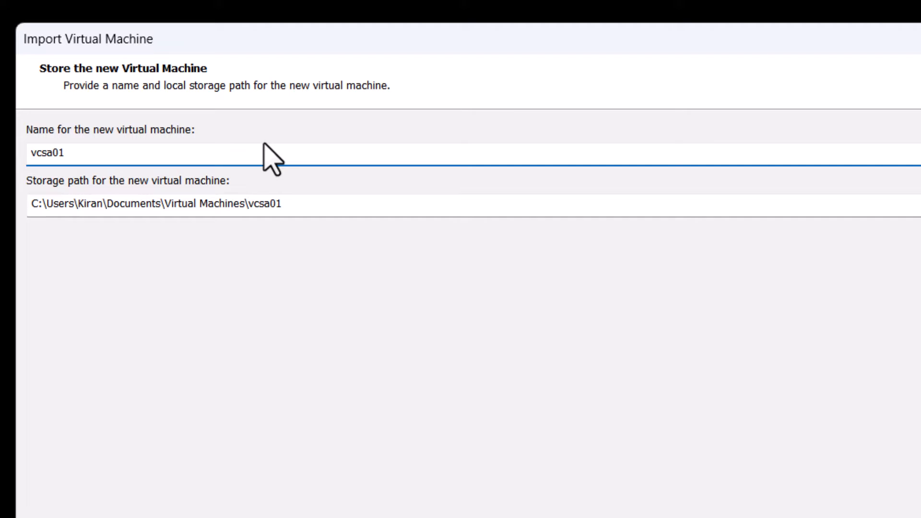
pyautogui.moveTo(288, 203); pyautogui.dragTo(31, 204)
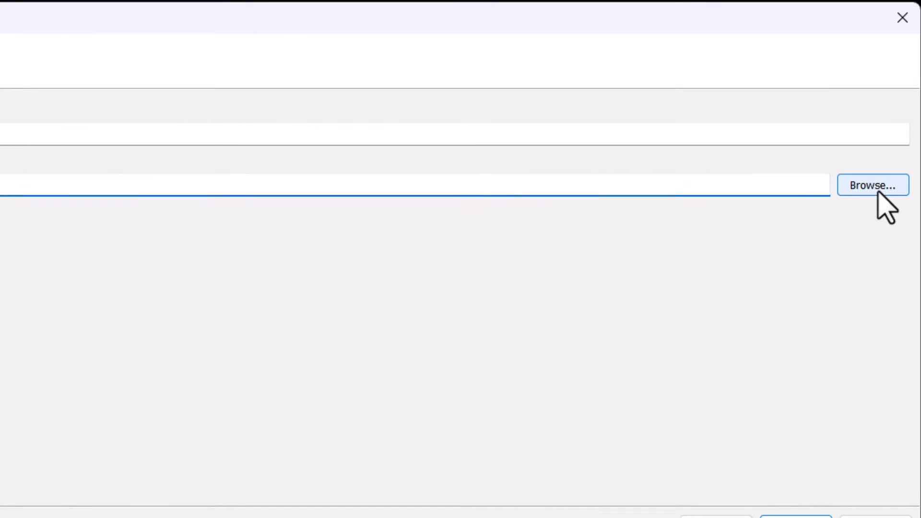
pyautogui.click(818, 478)
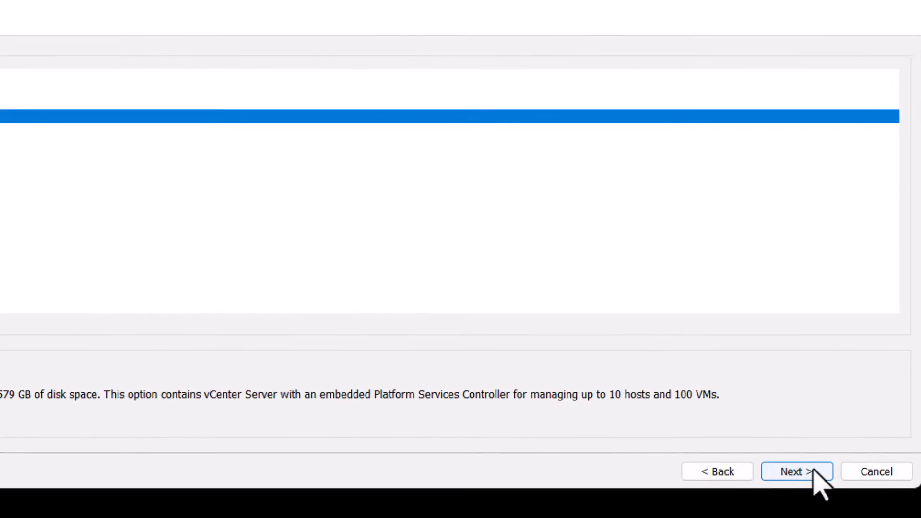
# - Continue with the deployment option for up to 10 hosts and 100 VMs, and set Host Network IP Address Family to ipv4
pyautogui.click(787, 473)
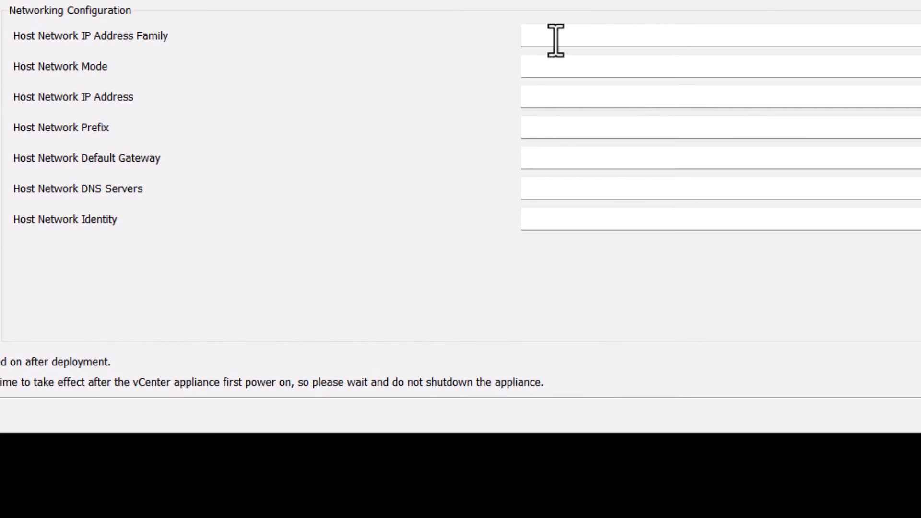
pyautogui.click(783, 173)
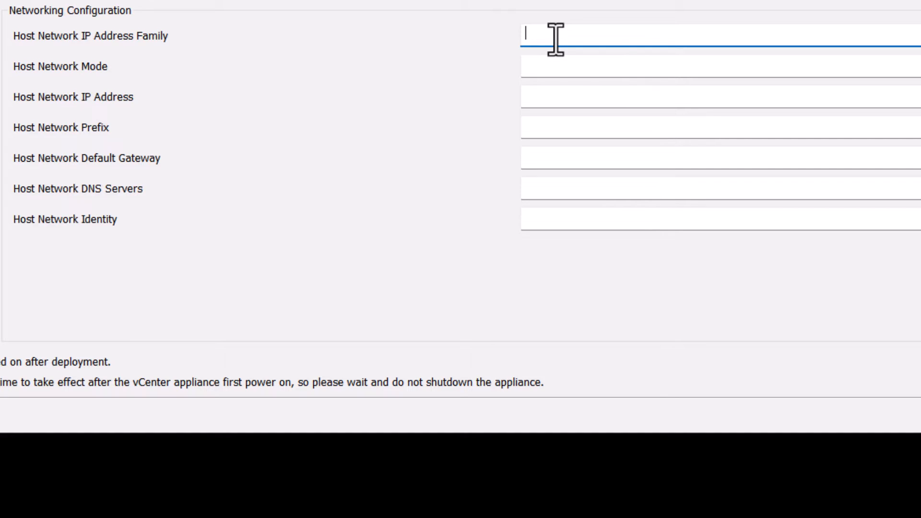
pyautogui.write('ipv4')
pyautogui.press('Tab')
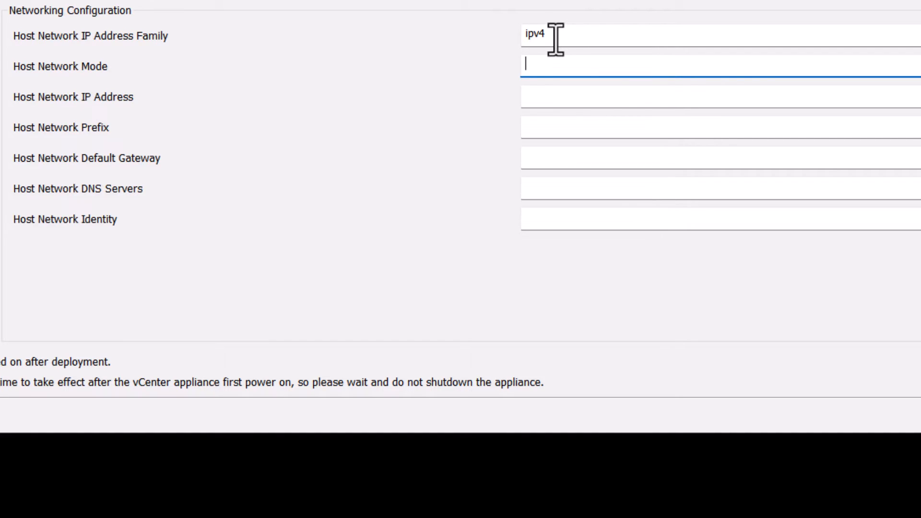
# - Set Host Network Mode to static, Host Network IP Address to 192.168.10.6 and Host Network Prefix to 24
pyautogui.write('static')
pyautogui.press('Tab')
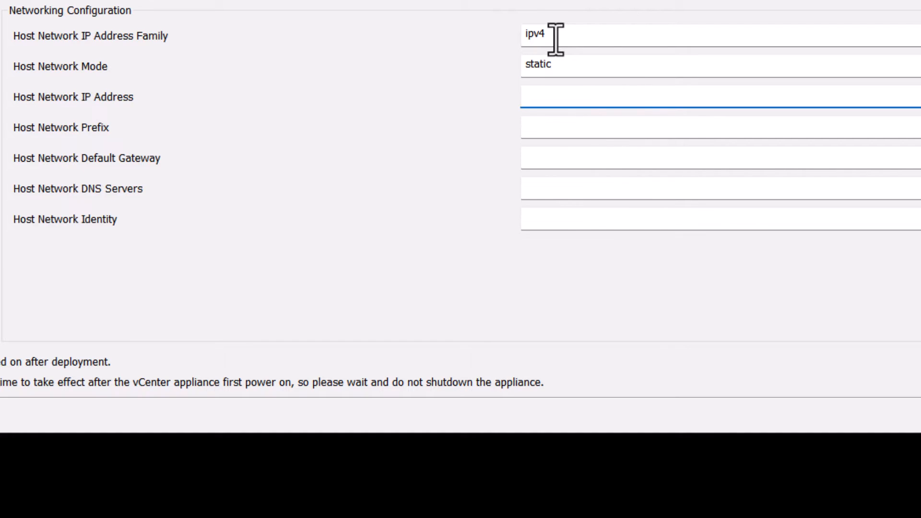
pyautogui.write('192.168.10.6')
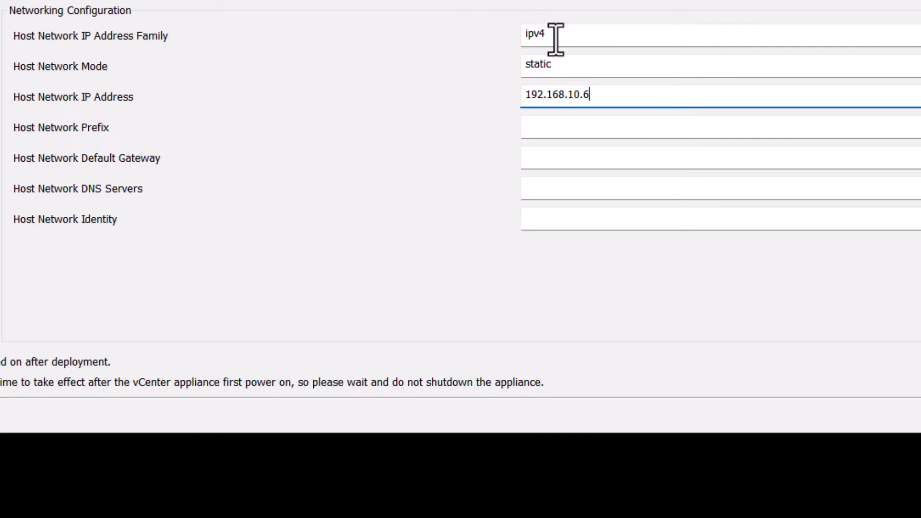
pyautogui.press('Tab')
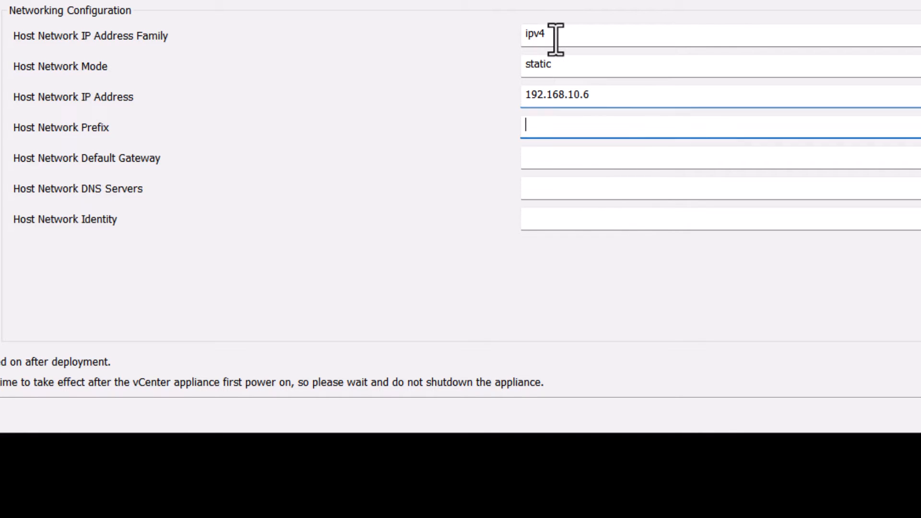
pyautogui.write('24')
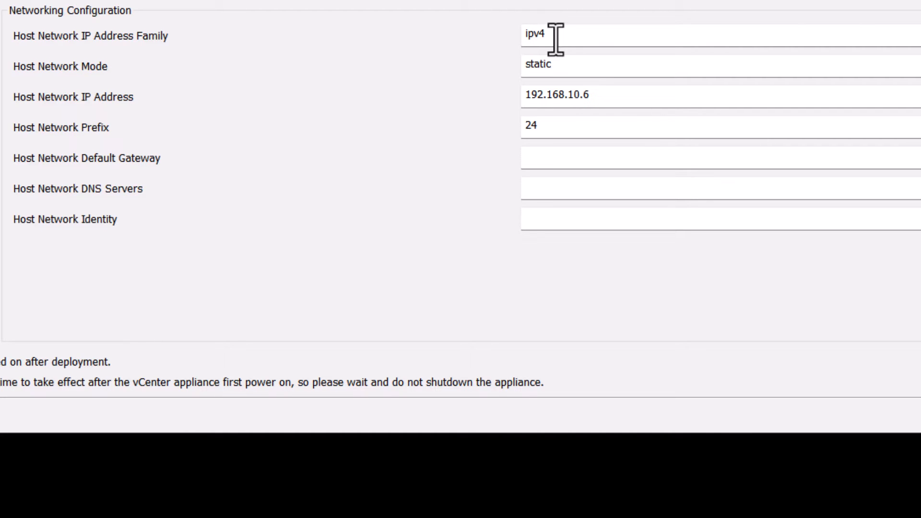
# - Set the default gateway to 192.168.10.254, the DNS server to 192.168.10.1 and the Host Network Identity to vcsa01.tastybiryani.local
pyautogui.press('Tab')
pyautogui.write('192')
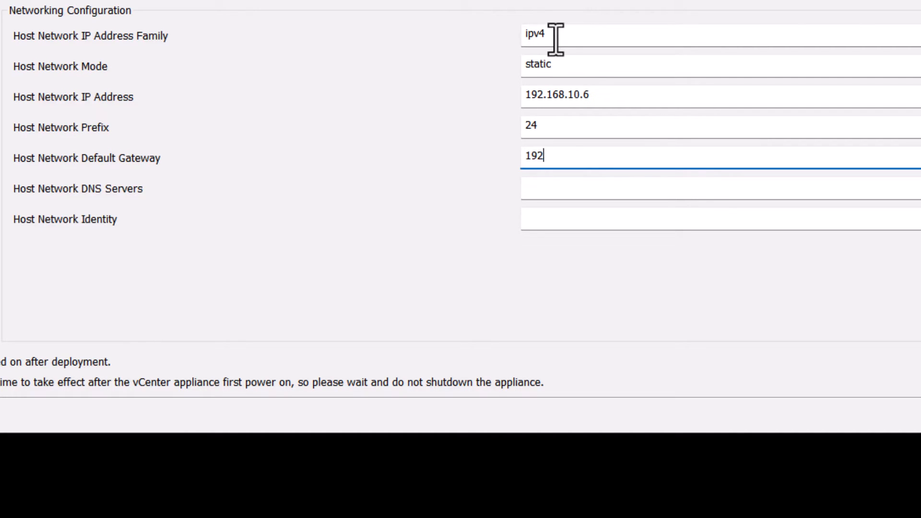
pyautogui.write('.168.10.254')
pyautogui.press('Tab')
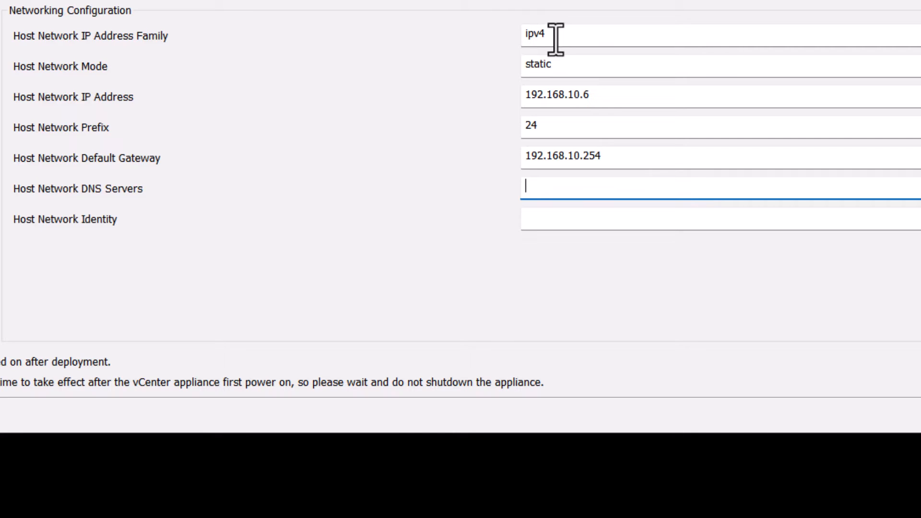
pyautogui.write('192.168.10.1')
pyautogui.press('Tab')
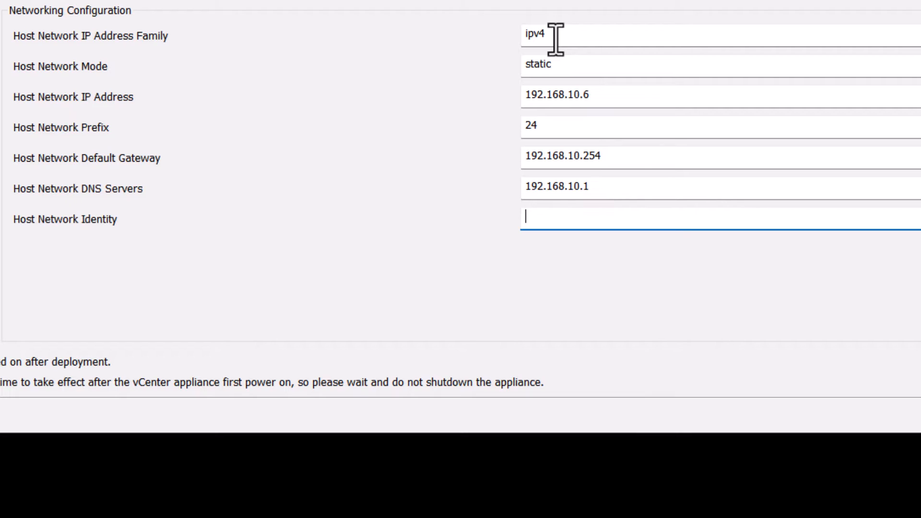
pyautogui.write('vcsa01.tastybiryan')
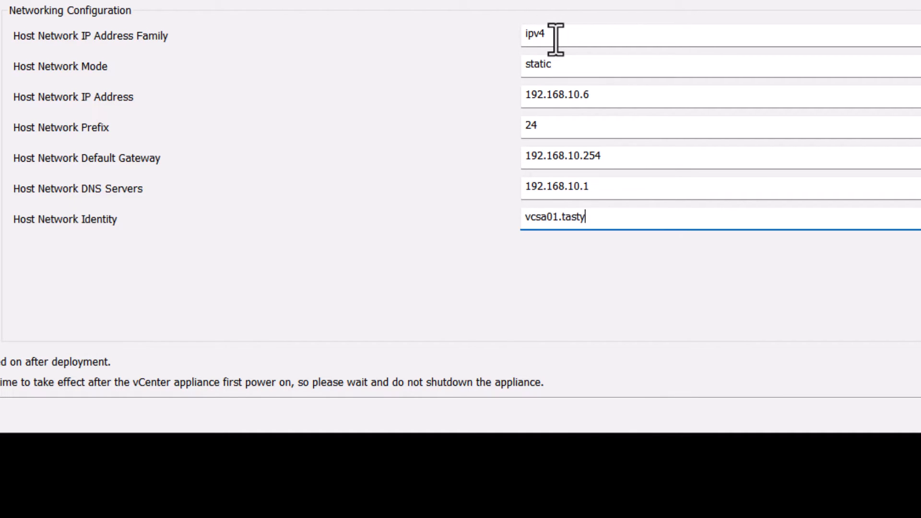
pyautogui.write('i.local')
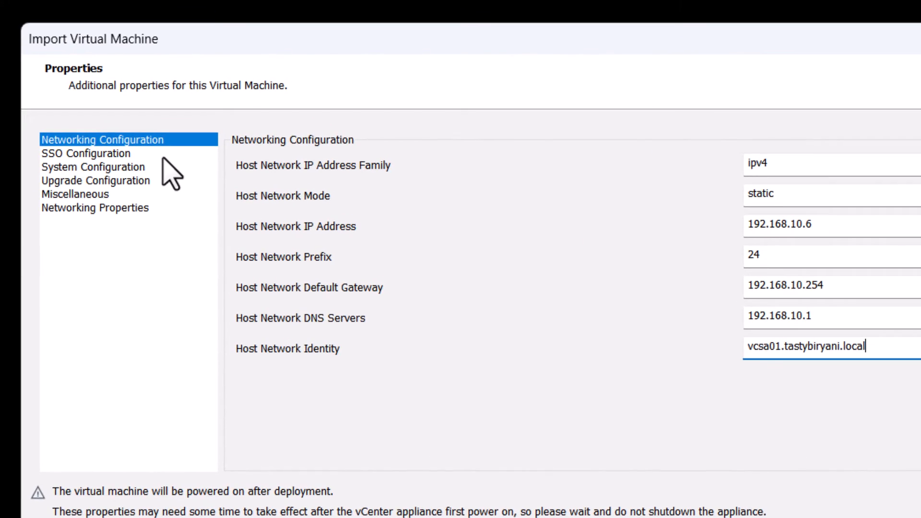
# - In the SSO Configuration properties, enter the directory password and repeat it in the confirmation field
pyautogui.click(163, 155)
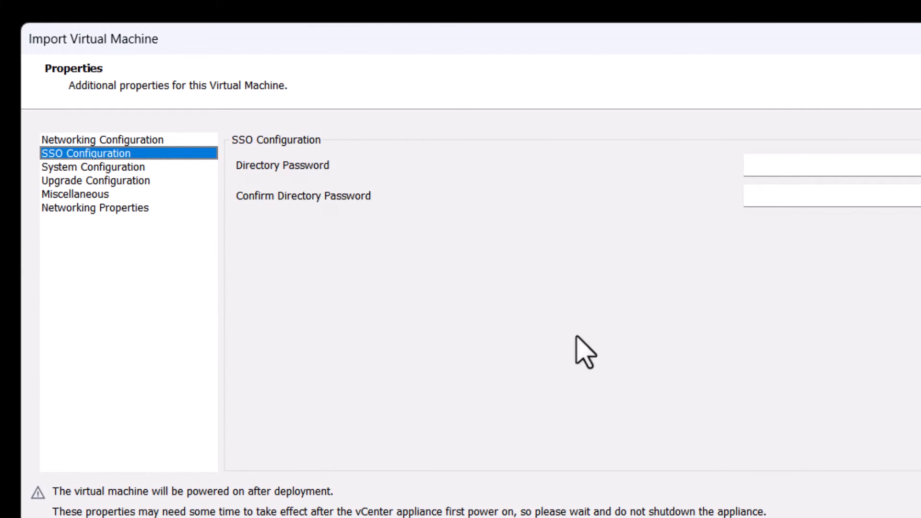
pyautogui.click(846, 166)
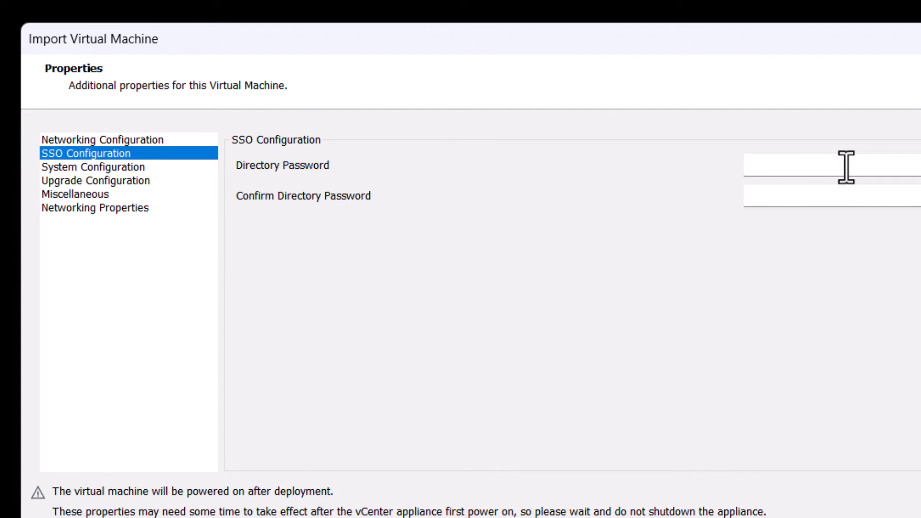
pyautogui.write('••••••••••')
pyautogui.press('Tab')
pyautogui.write('••••')
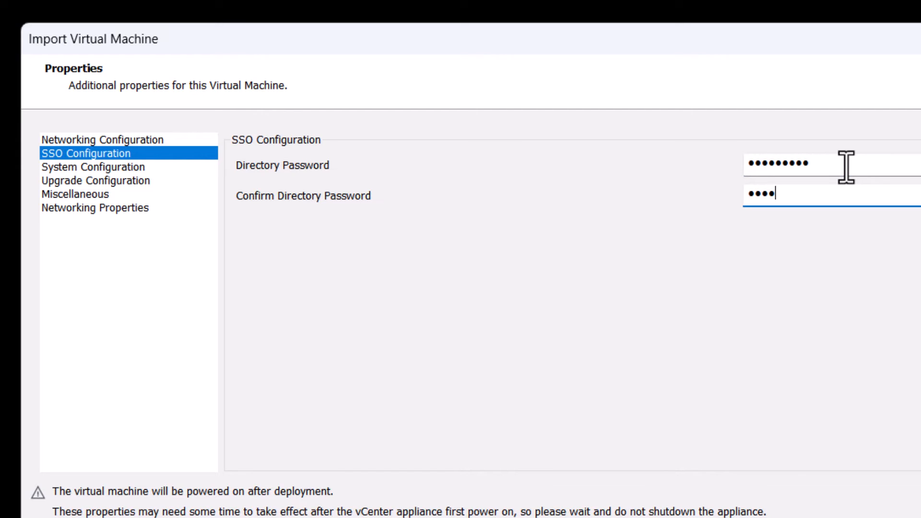
pyautogui.write('••••••')
# - In the System Configuration properties, enter the root password and repeat it in the confirmation field
pyautogui.click(198, 171)
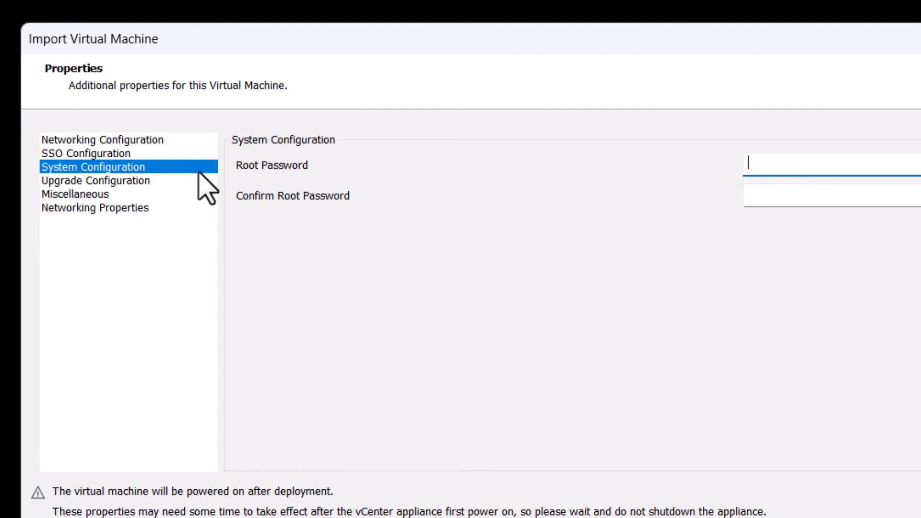
pyautogui.write('••••••••••')
pyautogui.press('Tab')
pyautogui.write('•••••')
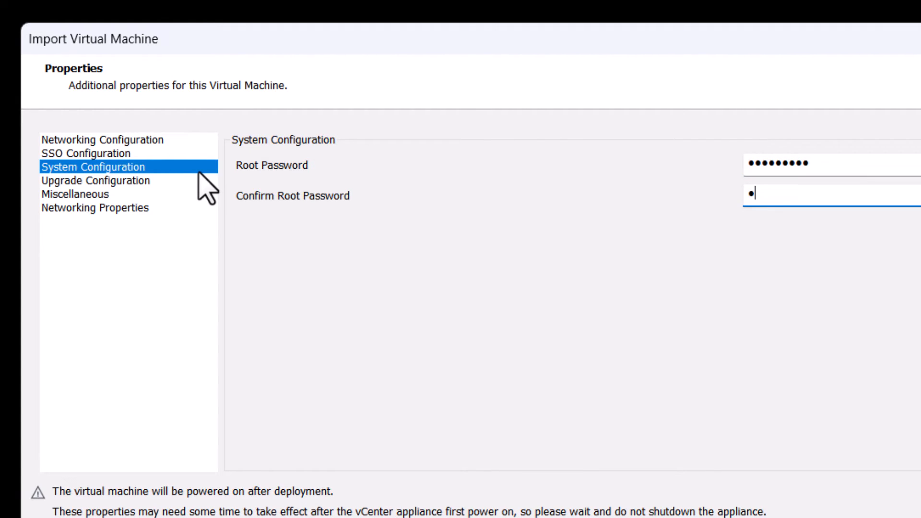
pyautogui.write('•••••')
# - Set the Domain Name and Domain Search Path in the Networking Properties to tastybiryani.local, and start importing the virtual machine
pyautogui.click(67, 181)
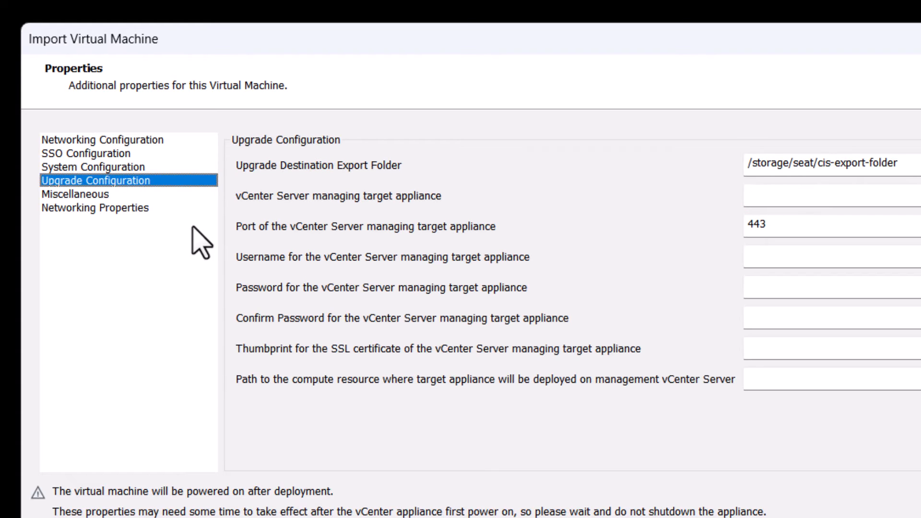
pyautogui.click(138, 195)
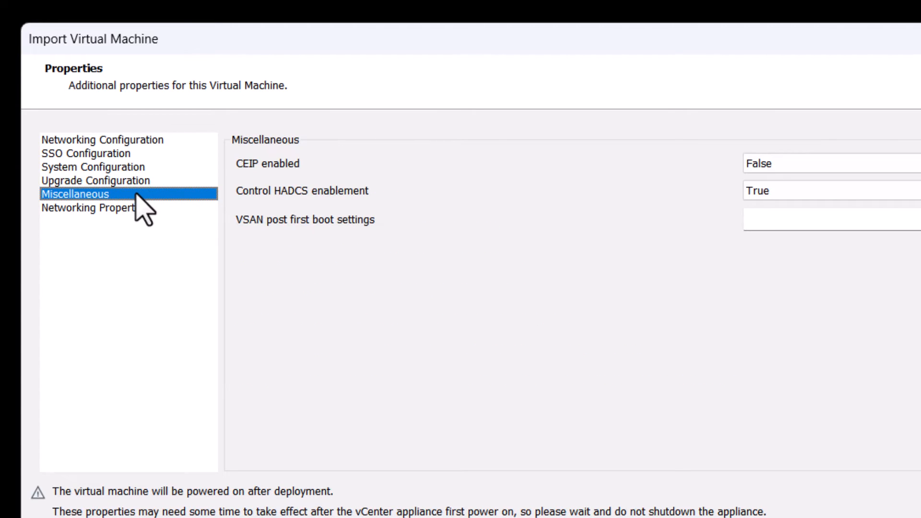
pyautogui.click(172, 209)
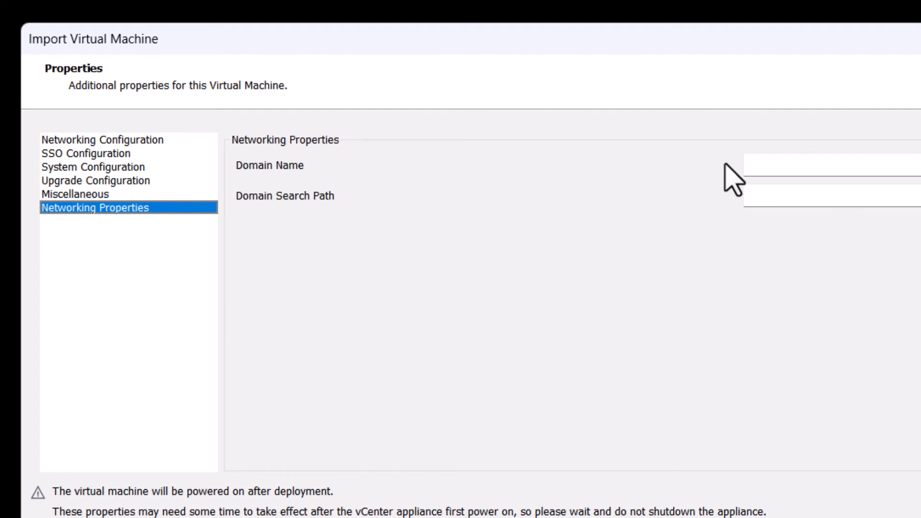
pyautogui.click(758, 167)
pyautogui.write('taytybir')
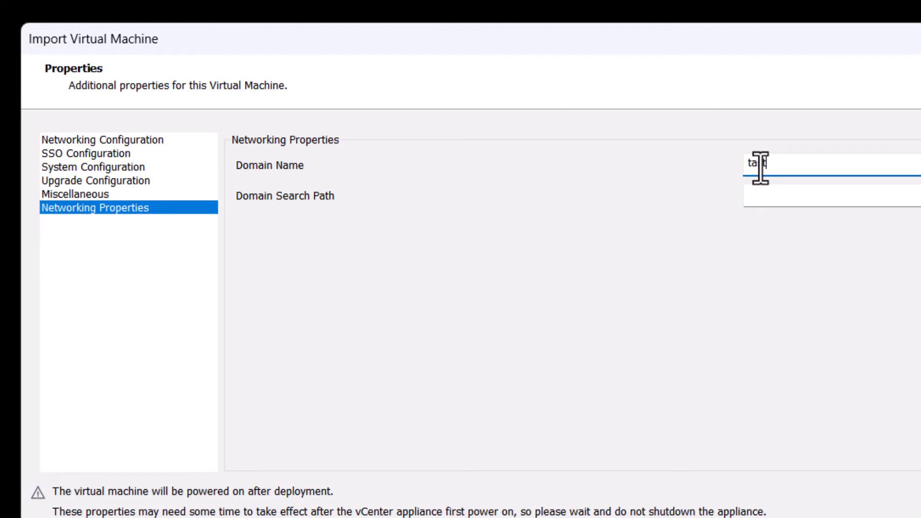
pyautogui.write('yani.local')
pyautogui.press('Tab')
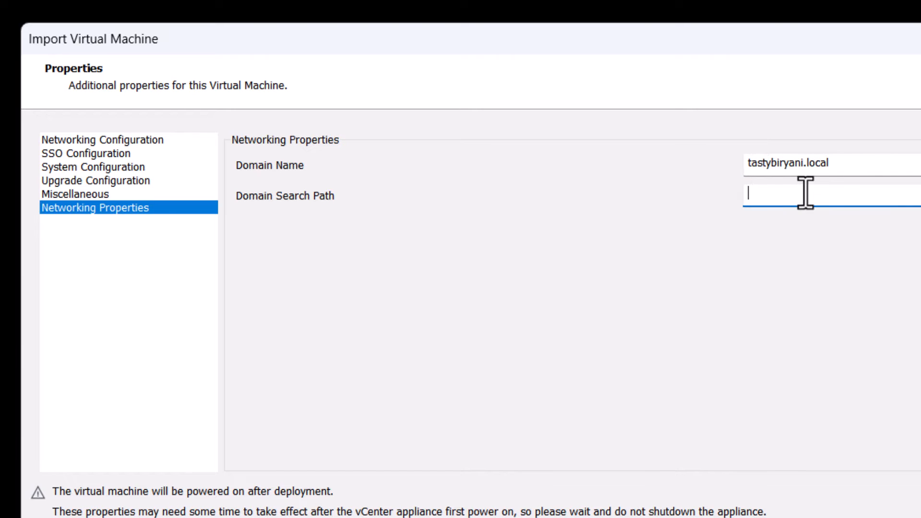
pyautogui.write('tastybiryani.local')
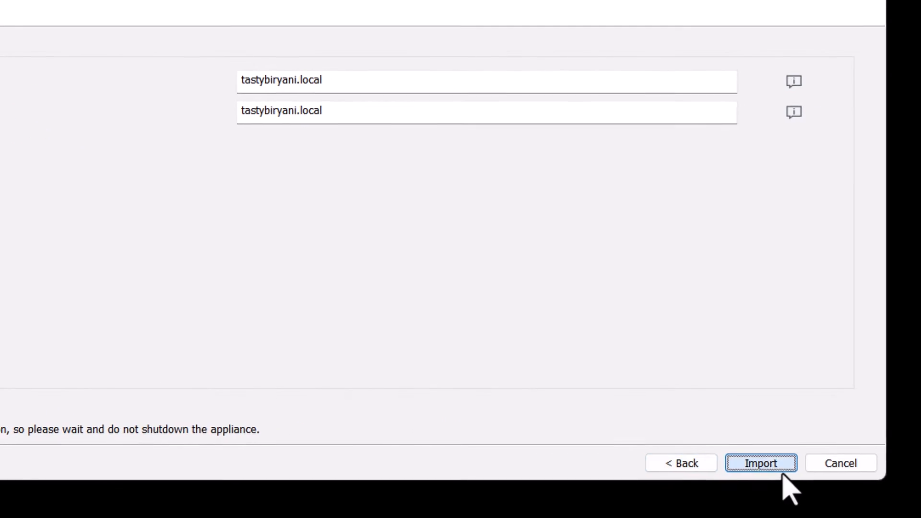
pyautogui.click(777, 468)
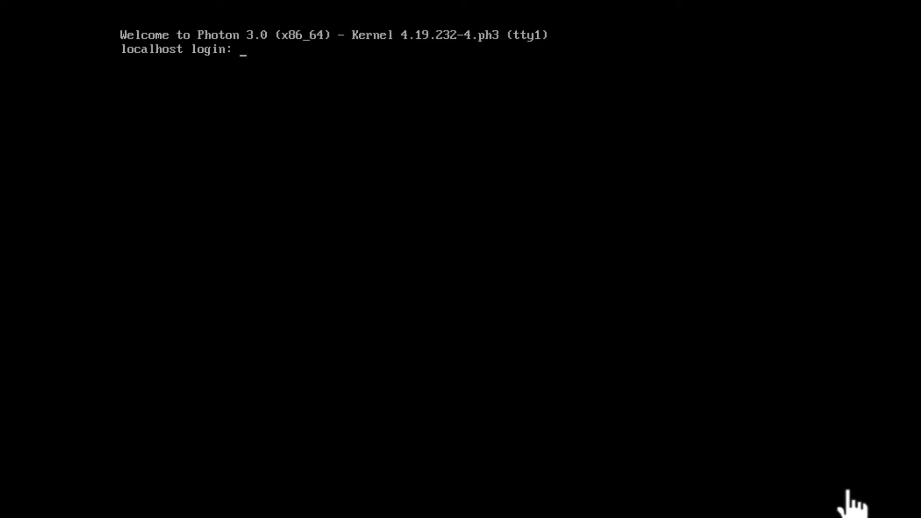
# - Switch the vcsa01 console from the Photon login prompt to the vCenter Server appliance screen
pyautogui.hotkey('alt', 'F2')
pyautogui.hotkey('alt', 'F1')
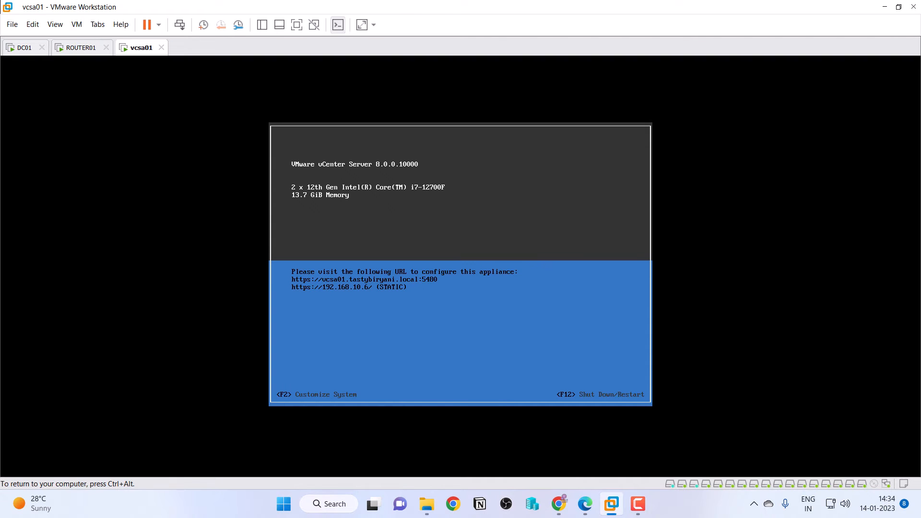
# - Change the network adapter of the vcsa01 virtual machine to the custom virtual network VMnet1 (Host-only) and apply the settings
pyautogui.rightClick(141, 49)
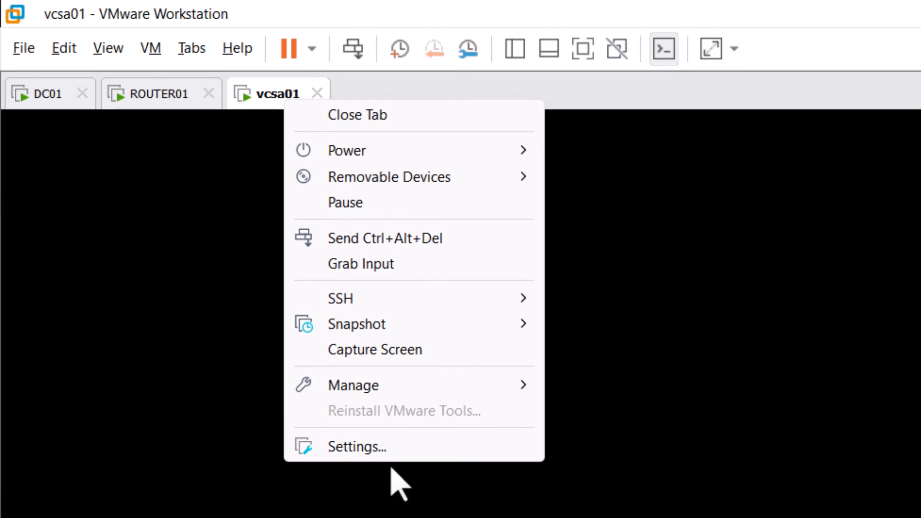
pyautogui.click(204, 225)
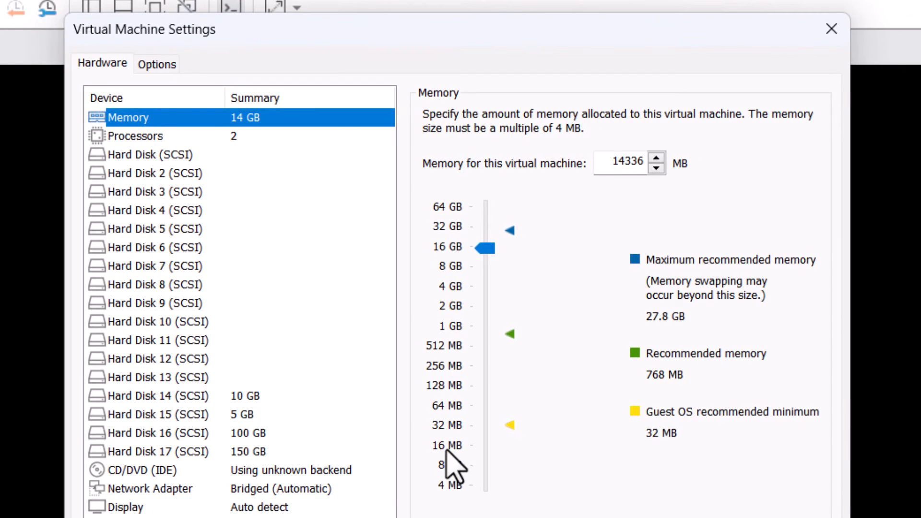
pyautogui.click(334, 489)
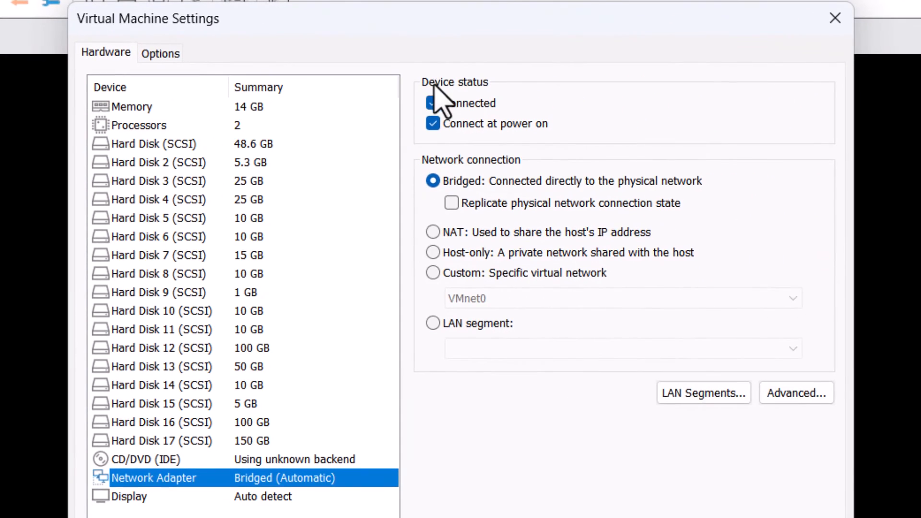
pyautogui.click(433, 272)
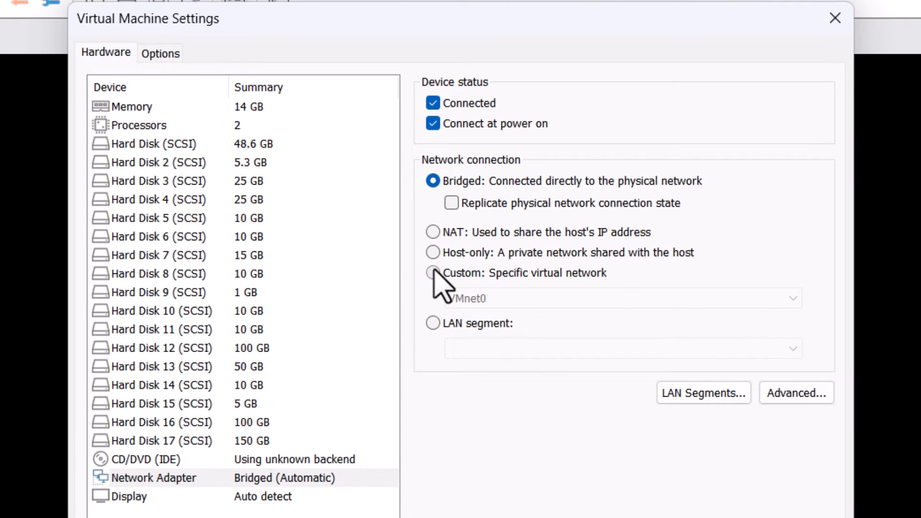
pyautogui.click(511, 300)
pyautogui.click(517, 329)
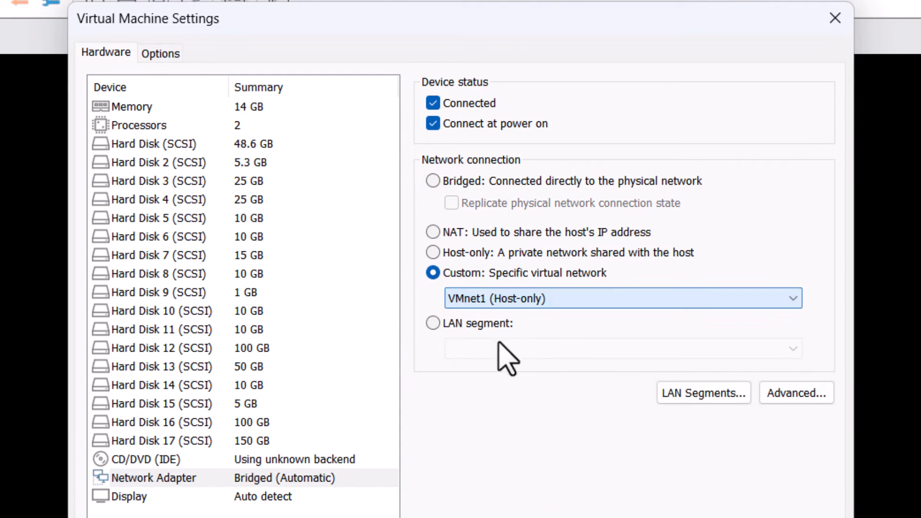
pyautogui.click(641, 489)
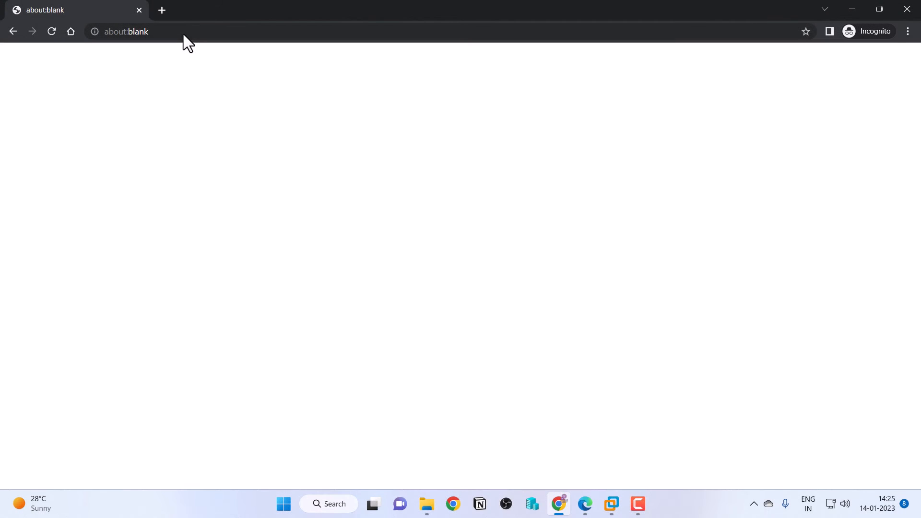
# - In Chrome, go to 192.168.10.6:5480 and proceed past the certificate warning to the vCenter Server appliance management page
pyautogui.click(184, 33)
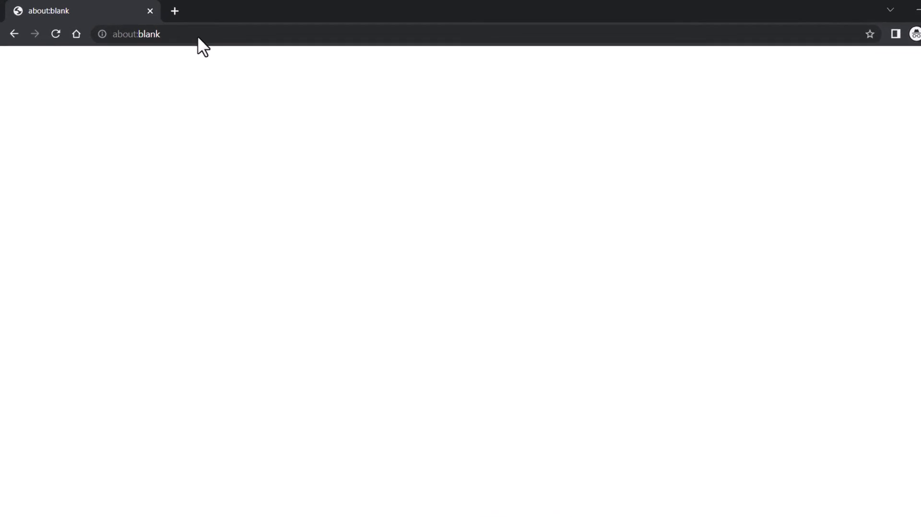
pyautogui.write('192.168.10.6')
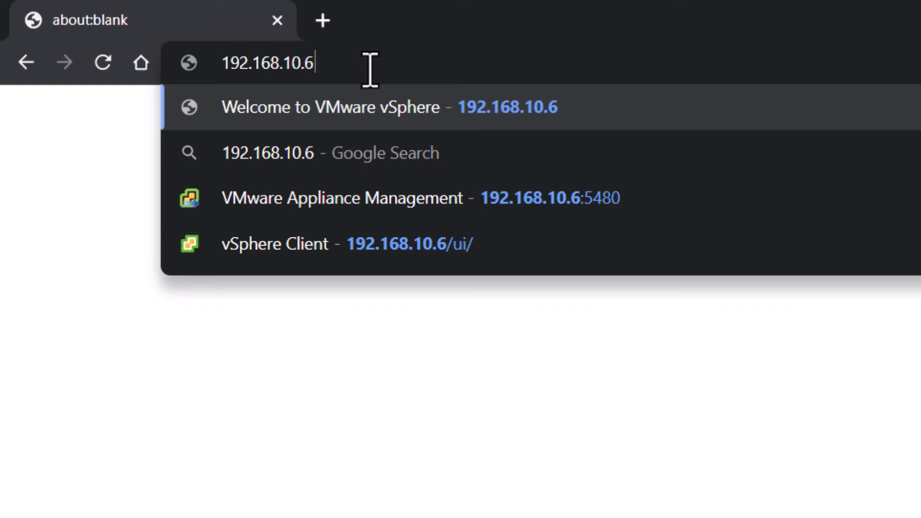
pyautogui.write(':5480')
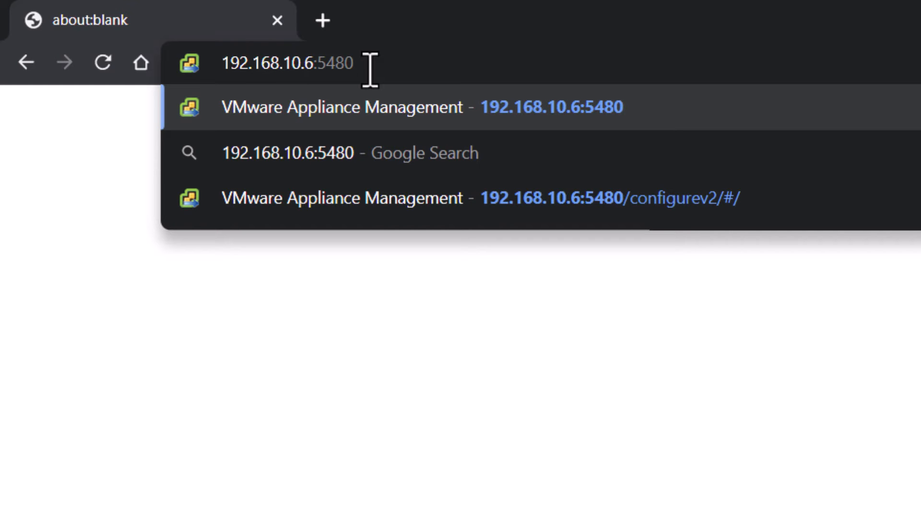
pyautogui.press('Return')
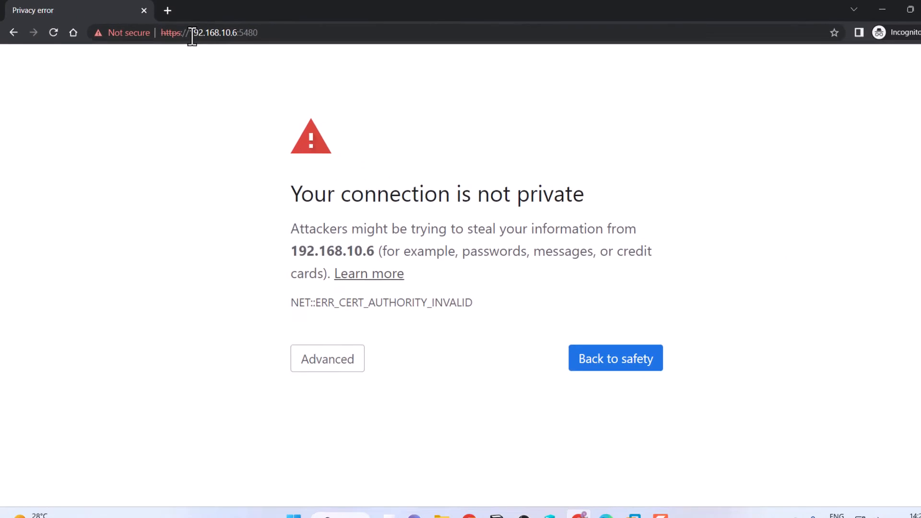
pyautogui.click(343, 355)
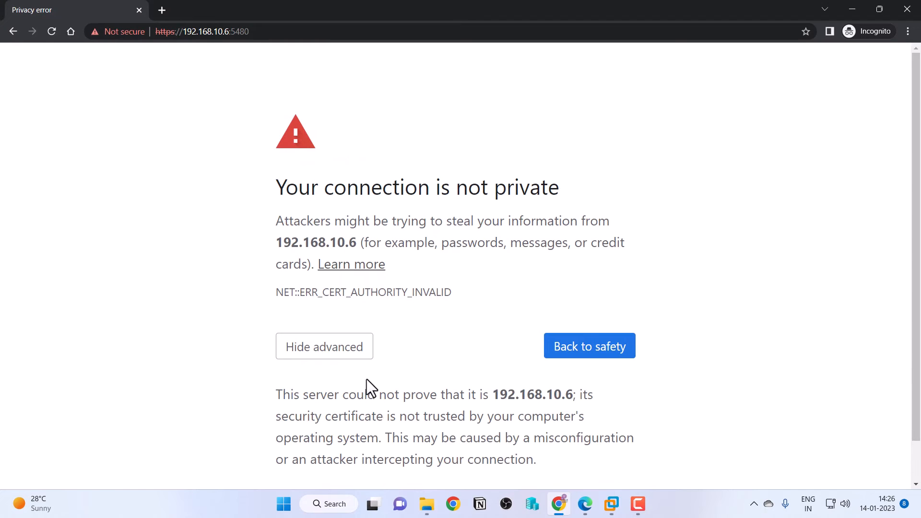
pyautogui.scroll(-1, 378, 407)
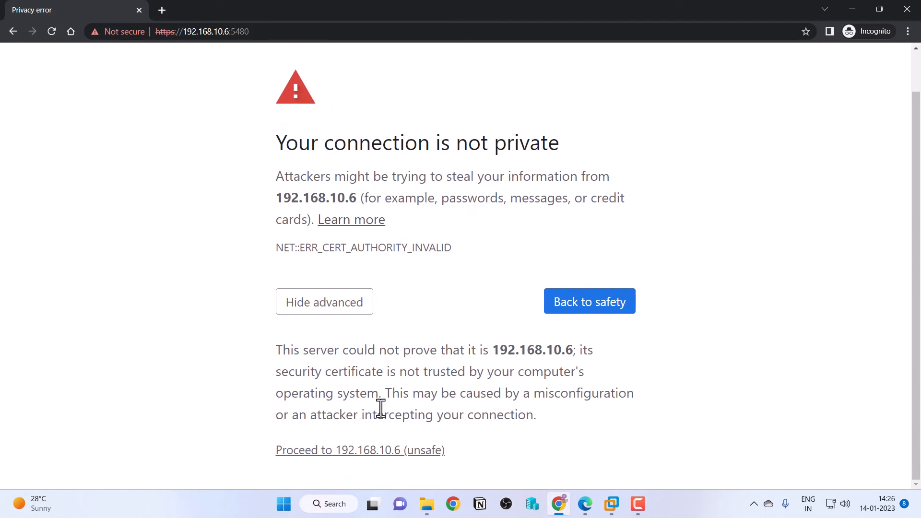
pyautogui.click(410, 455)
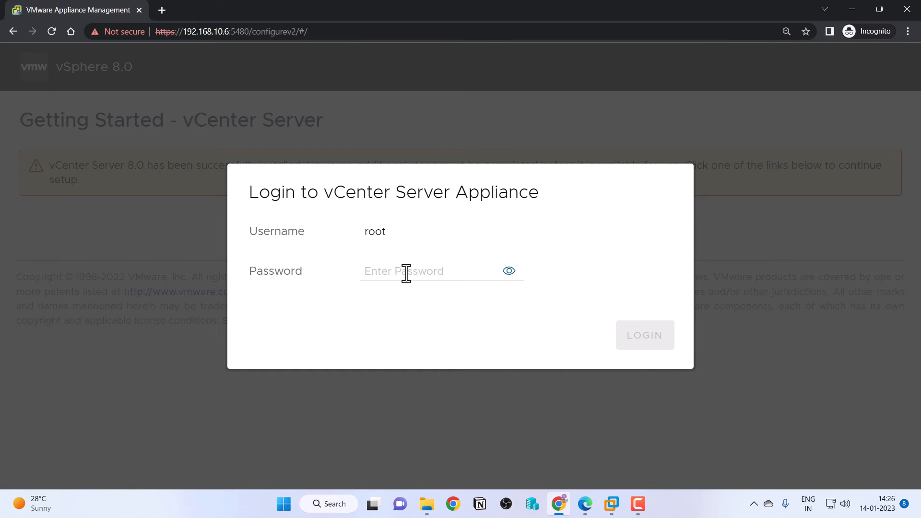
# - Enter the root password and log in to the vCenter Server Appliance
pyautogui.click(398, 265)
pyautogui.write('••••••••')
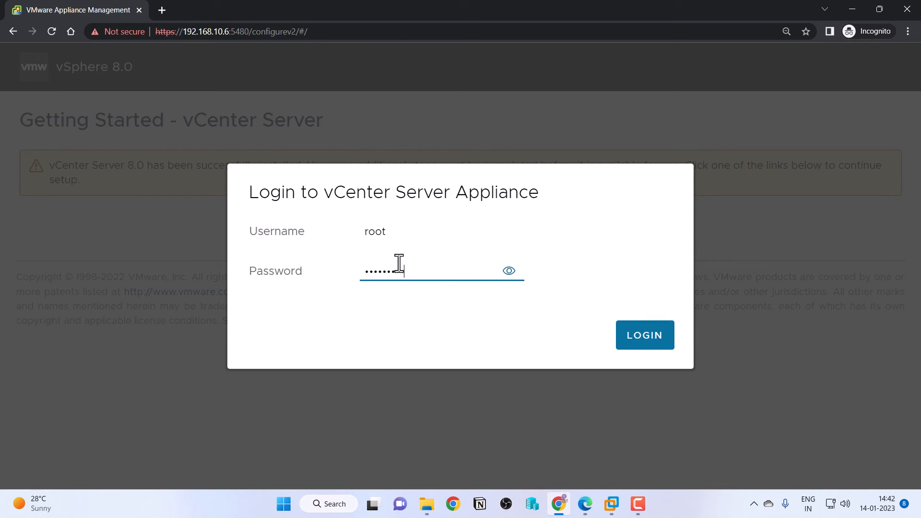
pyautogui.press('Return')
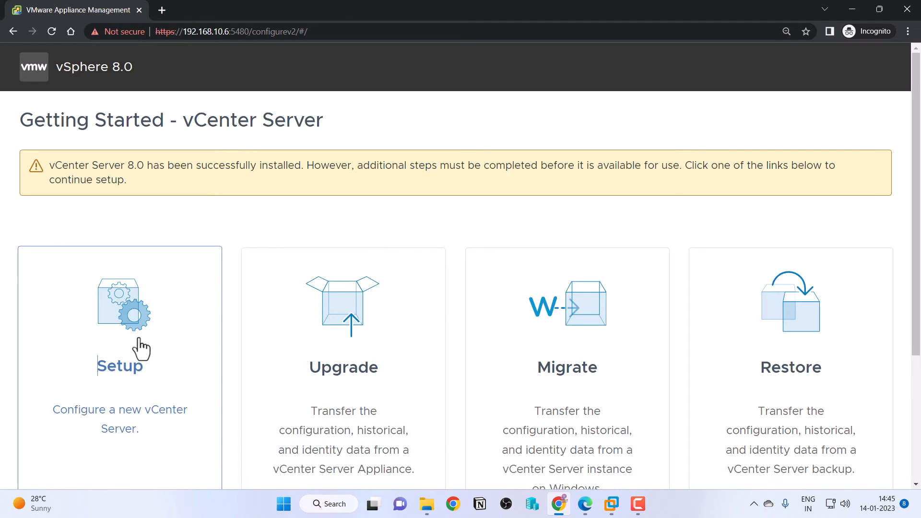
# - Start the setup of a new vCenter Server and continue past the wizard's Introduction page
pyautogui.click(120, 366)
pyautogui.scroll(-2, 580, 395)
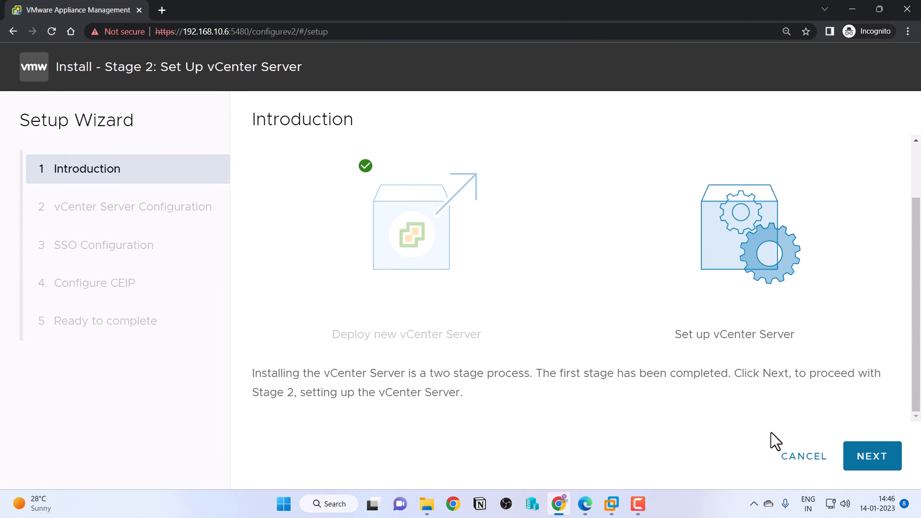
pyautogui.click(880, 467)
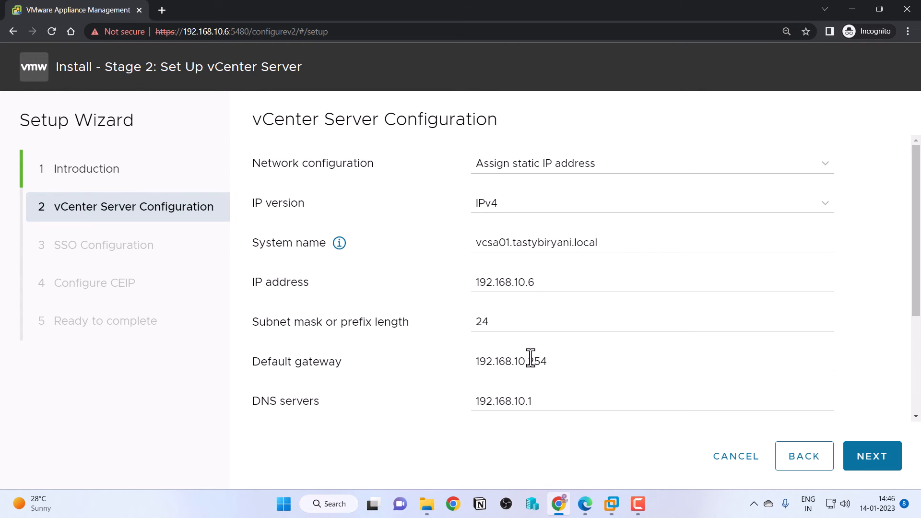
# - Set the time synchronization mode to Synchronize time with the NTP servers, using 192.168.10.1 as the NTP server
pyautogui.scroll(-3, 517, 392)
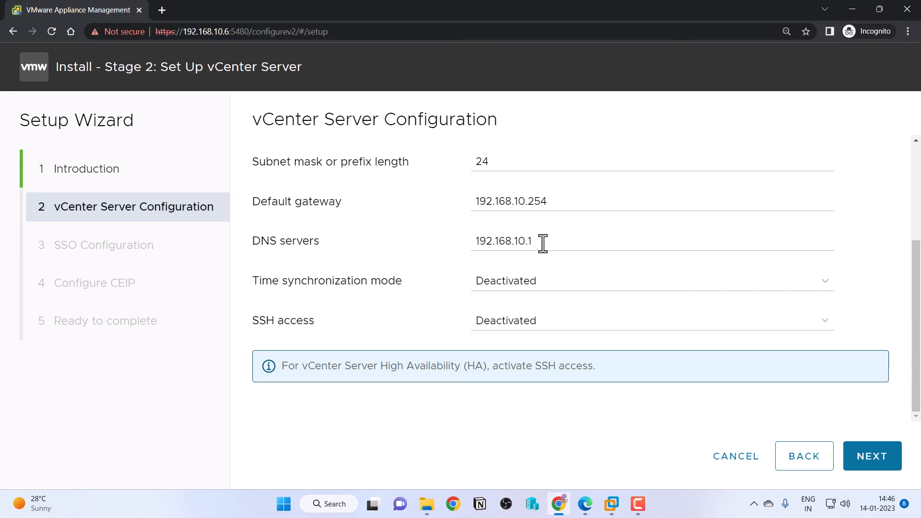
pyautogui.click(525, 283)
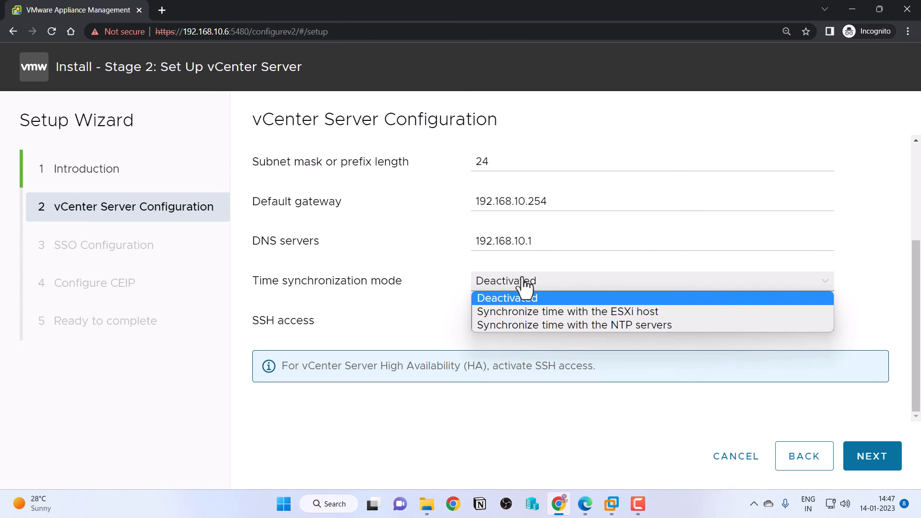
pyautogui.click(559, 325)
pyautogui.click(543, 330)
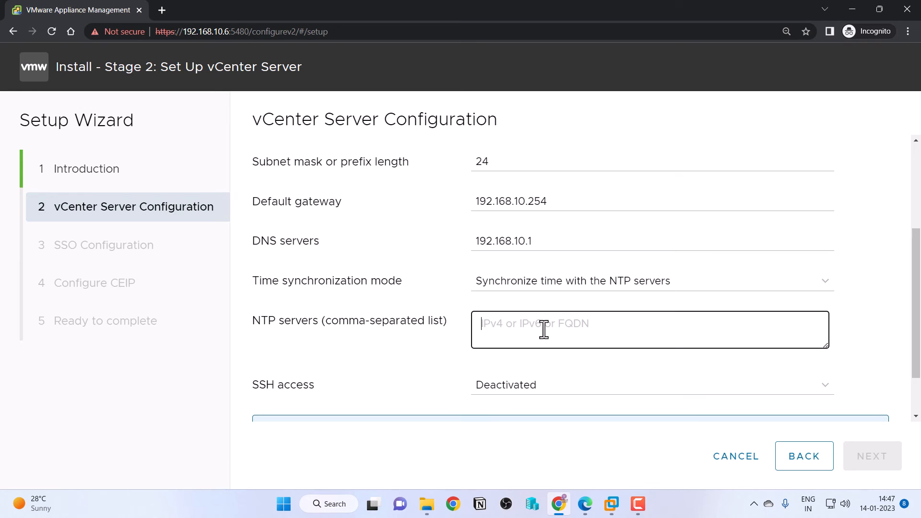
pyautogui.write('192.1')
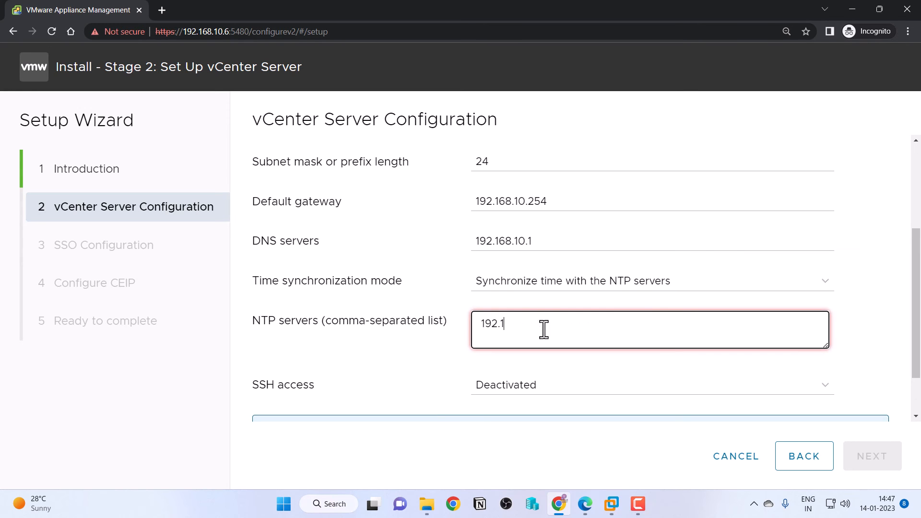
pyautogui.write('68.10.1')
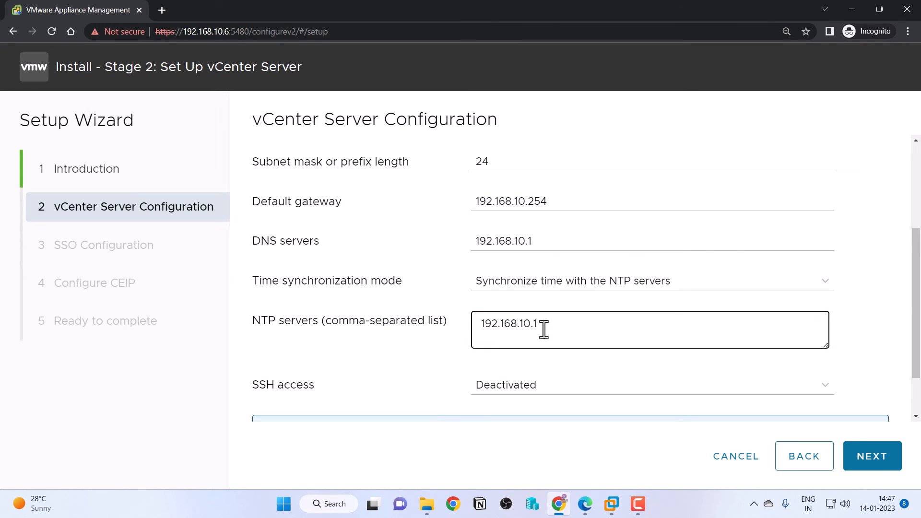
# - Set SSH access to Activated and continue to the SSO Configuration page
pyautogui.click(524, 389)
pyautogui.click(523, 401)
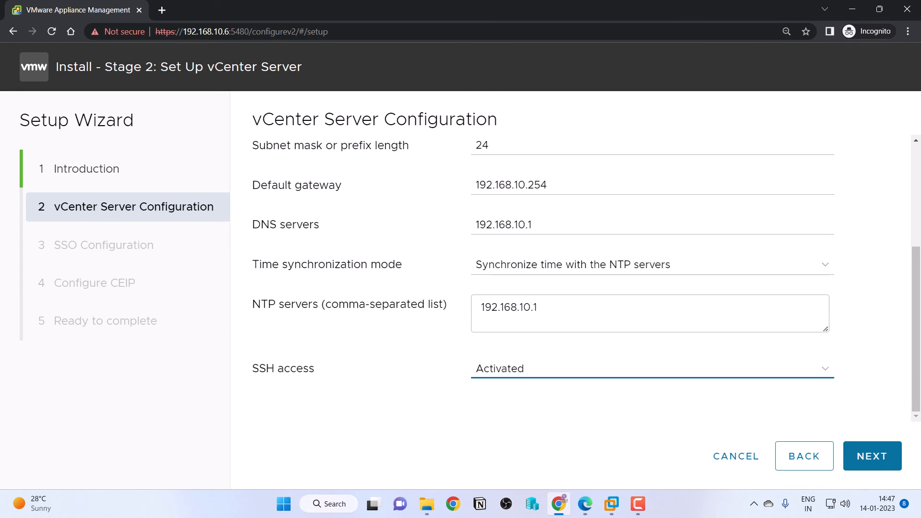
pyautogui.click(873, 461)
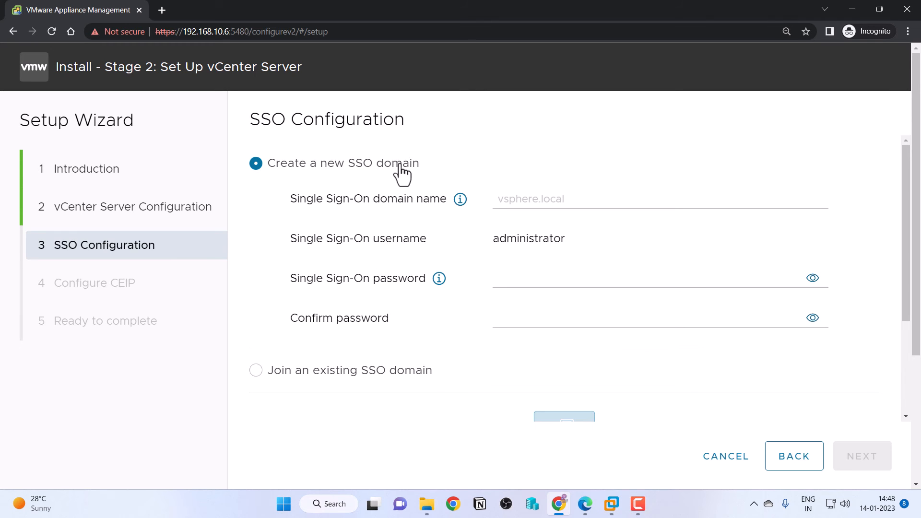
# - Create a new SSO domain named vSphere.local, enter and confirm the Single Sign-On password, and continue to the CEIP page
pyautogui.click(544, 207)
pyautogui.write('vSphere.local')
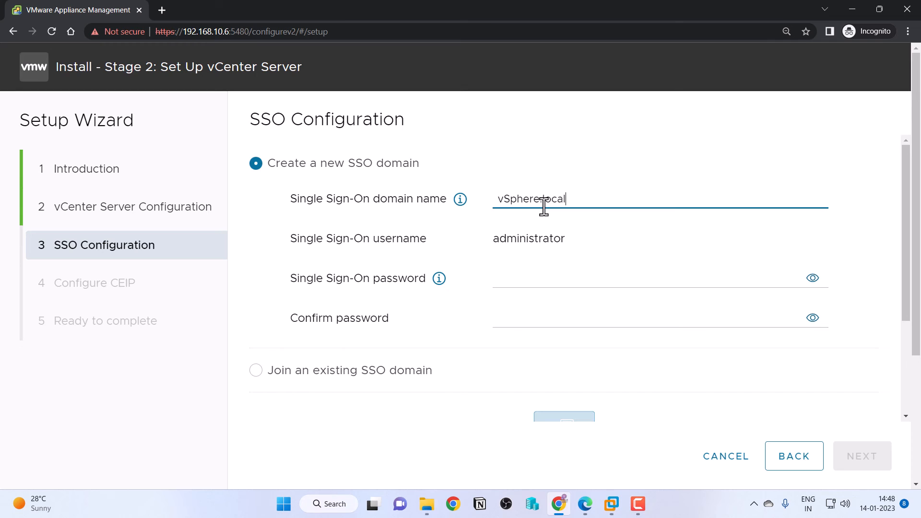
pyautogui.press('Tab')
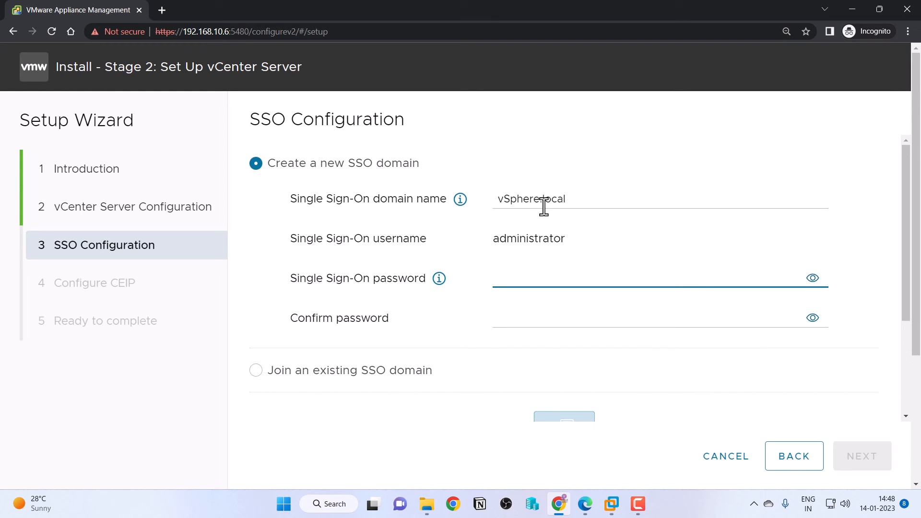
pyautogui.write('•••••••••')
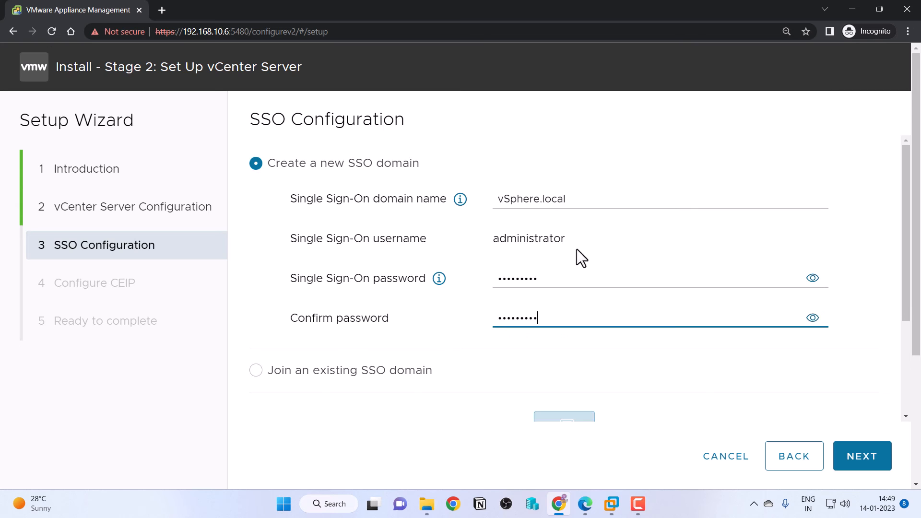
pyautogui.scroll(-3, 750, 359)
pyautogui.click(887, 464)
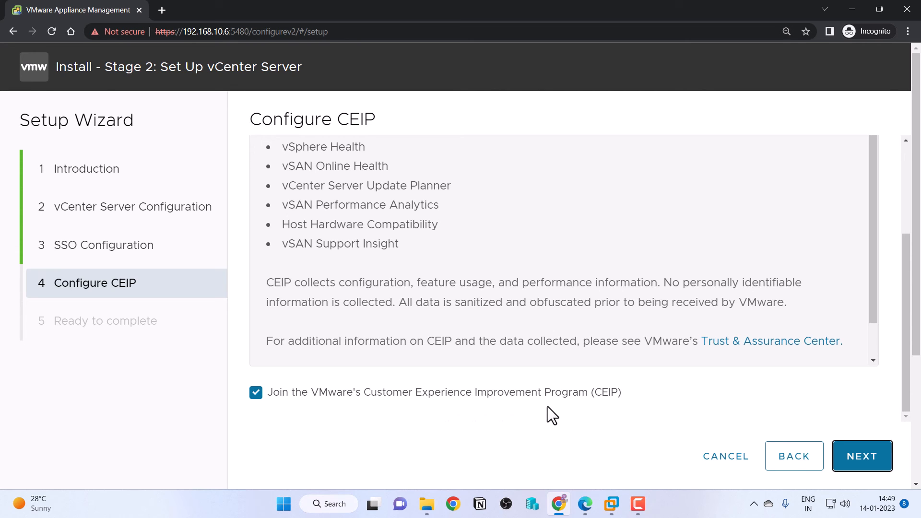
# - Keep CEIP participation selected, finish the setup wizard, accept the install warning, and close the Stage 2 completion dialog
pyautogui.click(882, 459)
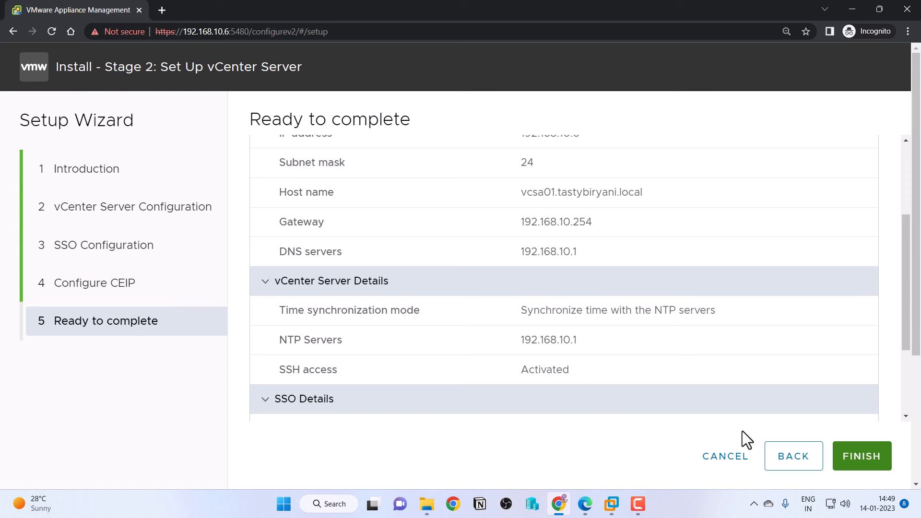
pyautogui.click(837, 458)
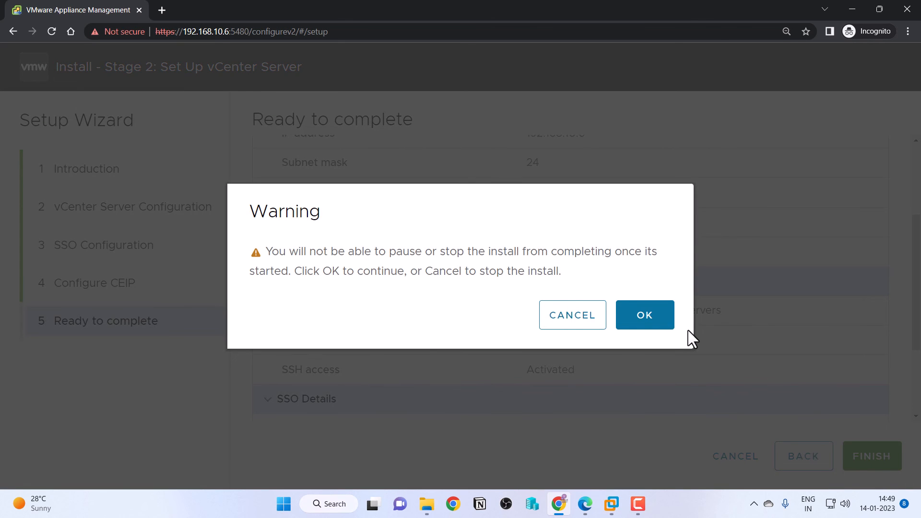
pyautogui.click(656, 326)
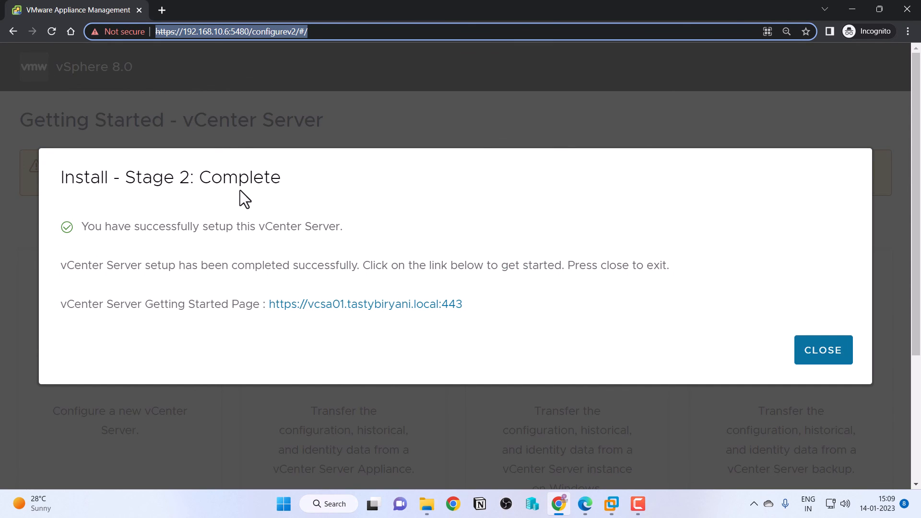
pyautogui.click(821, 351)
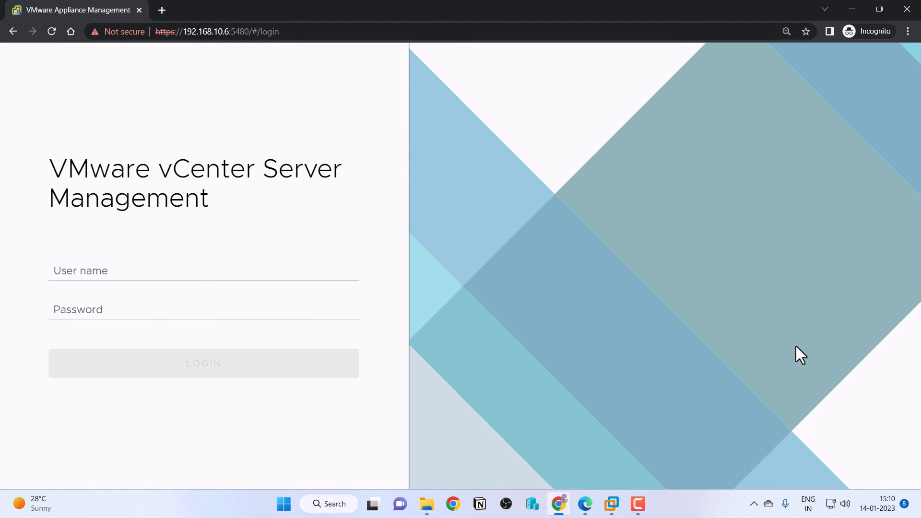
pyautogui.moveTo(229, 31); pyautogui.dragTo(294, 32)
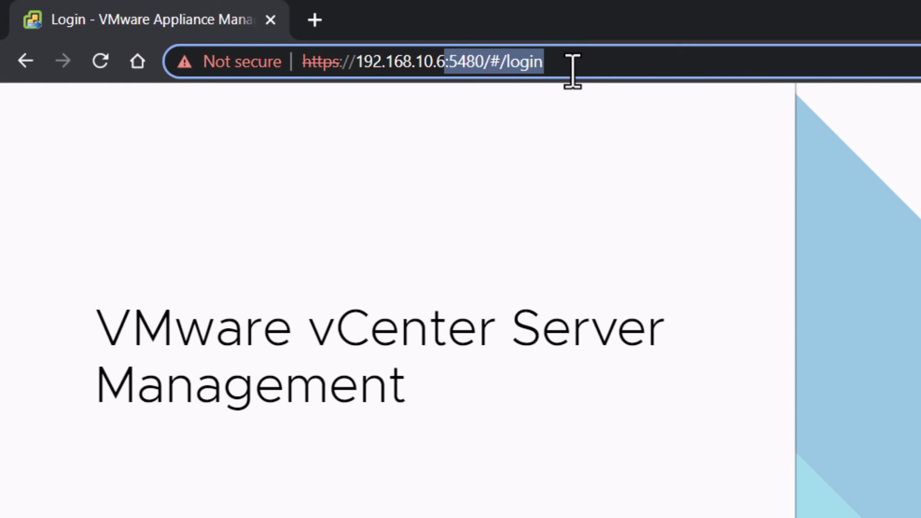
pyautogui.press('BackSpace')
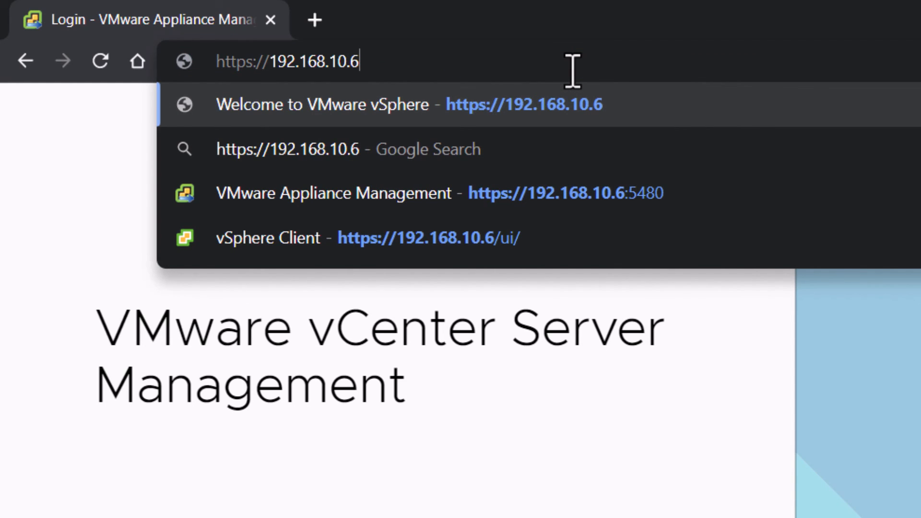
pyautogui.press('Return')
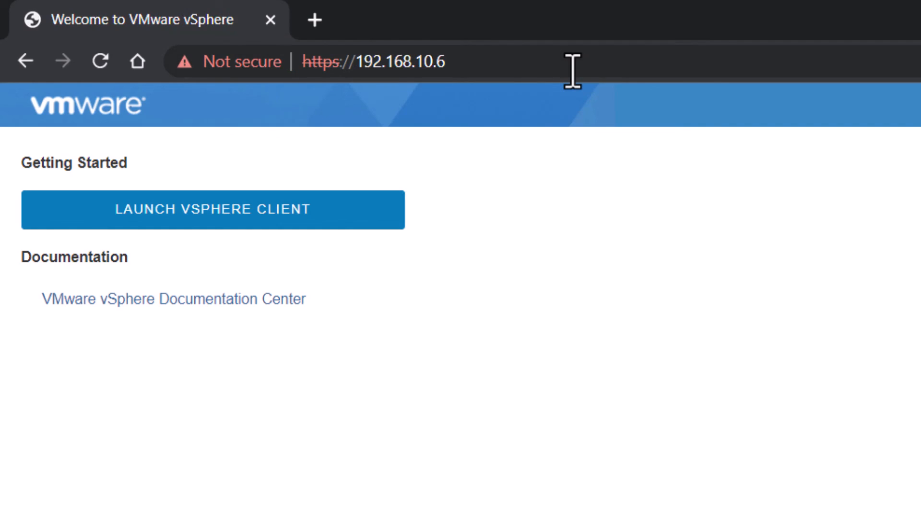
# - Launch the vSphere Client and proceed past the certificate warning for vcsa01.tastybiryani.local
pyautogui.click(377, 223)
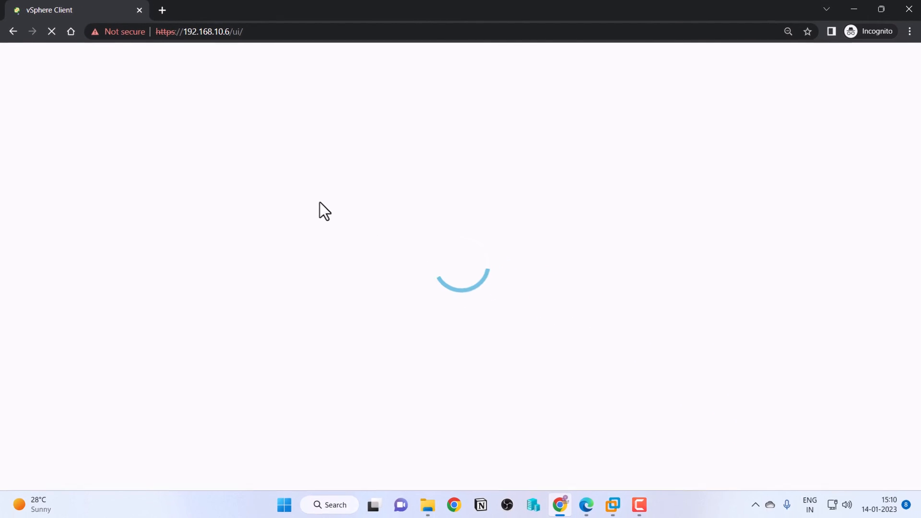
pyautogui.click(289, 354)
pyautogui.scroll(-2, 335, 379)
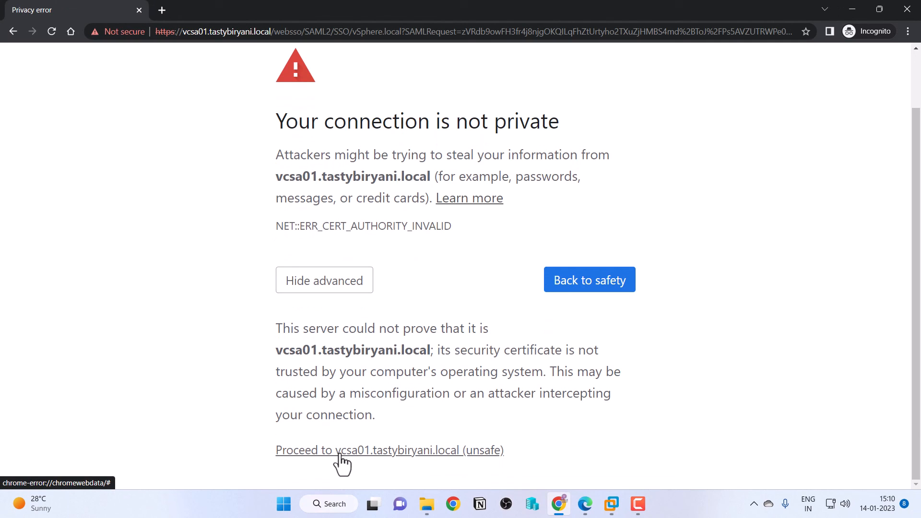
pyautogui.moveTo(339, 454); pyautogui.dragTo(346, 452)
pyautogui.click(345, 452)
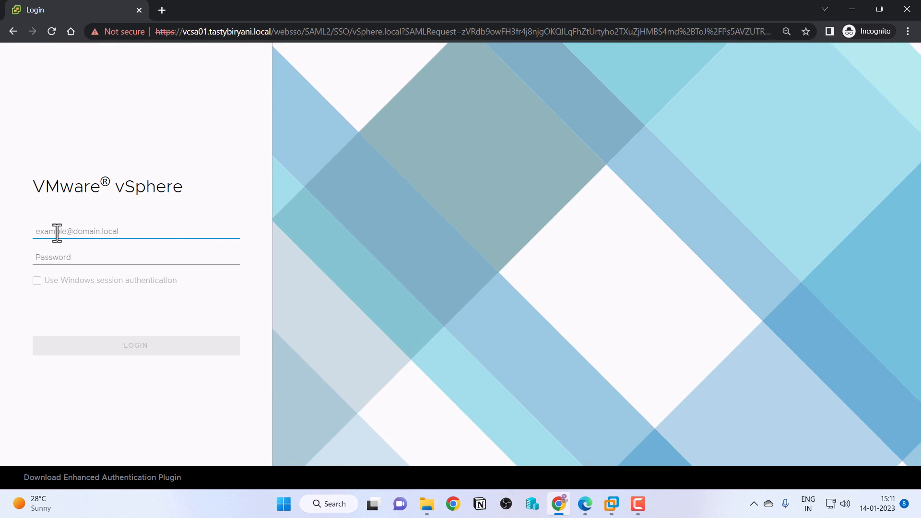
# - Log in to VMware vSphere with the SSO administrator account of the vsphere.local domain and its password
pyautogui.write('Administrator@vsphere.l')
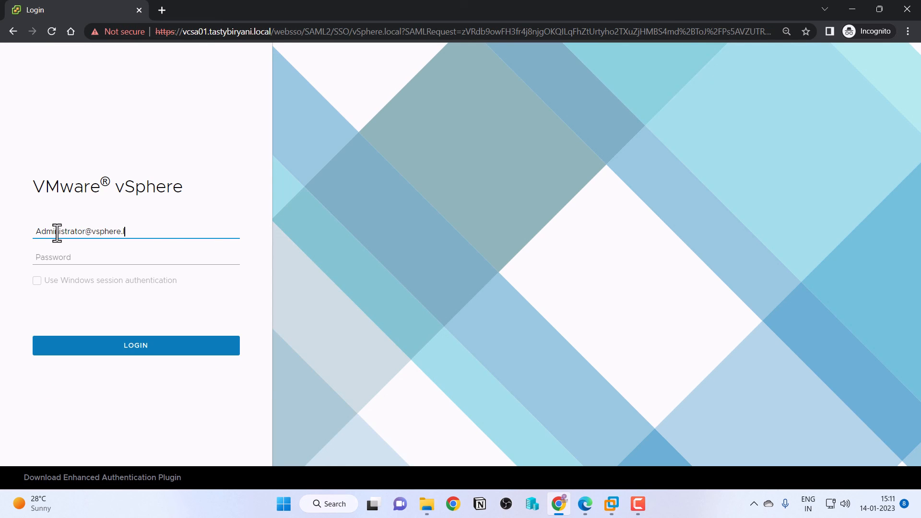
pyautogui.write('ocal')
pyautogui.press('Tab')
pyautogui.write('*********')
pyautogui.click(127, 353)
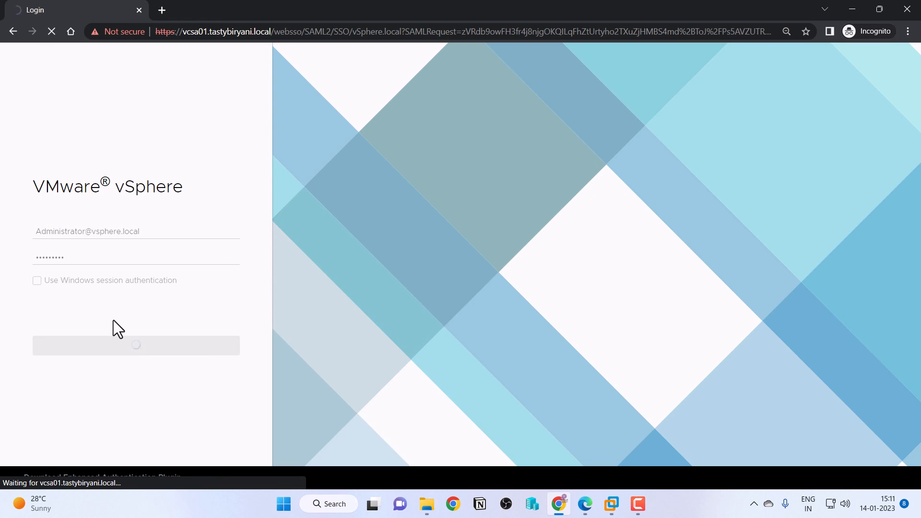